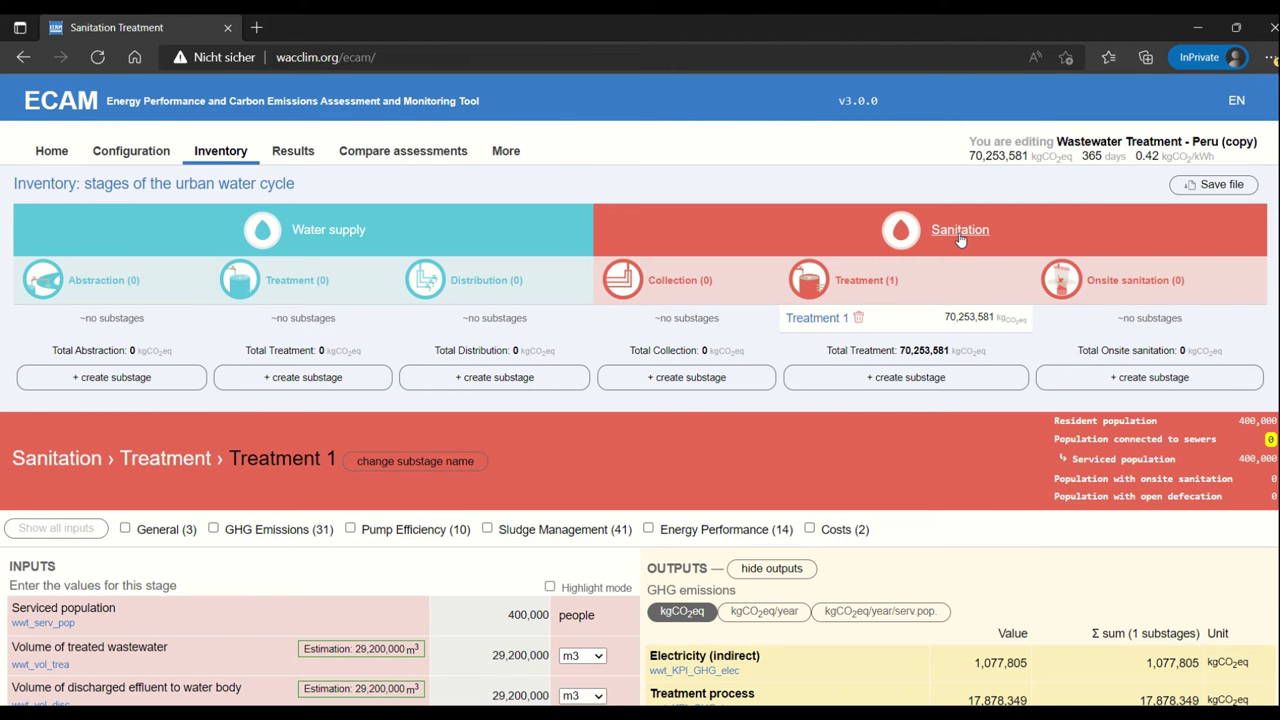
Review the configuration, return to the Treatment 1 inventory and enable biogas production from anaerobic digestion
click(121, 153)
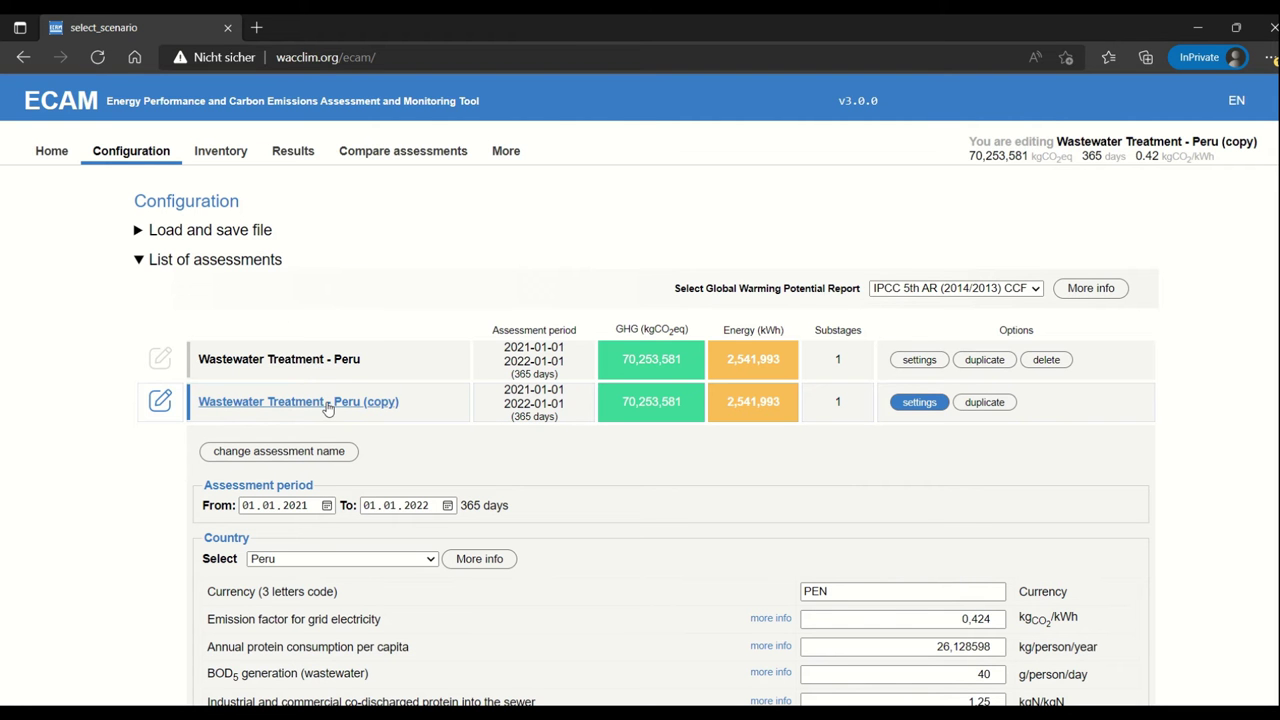
click(236, 160)
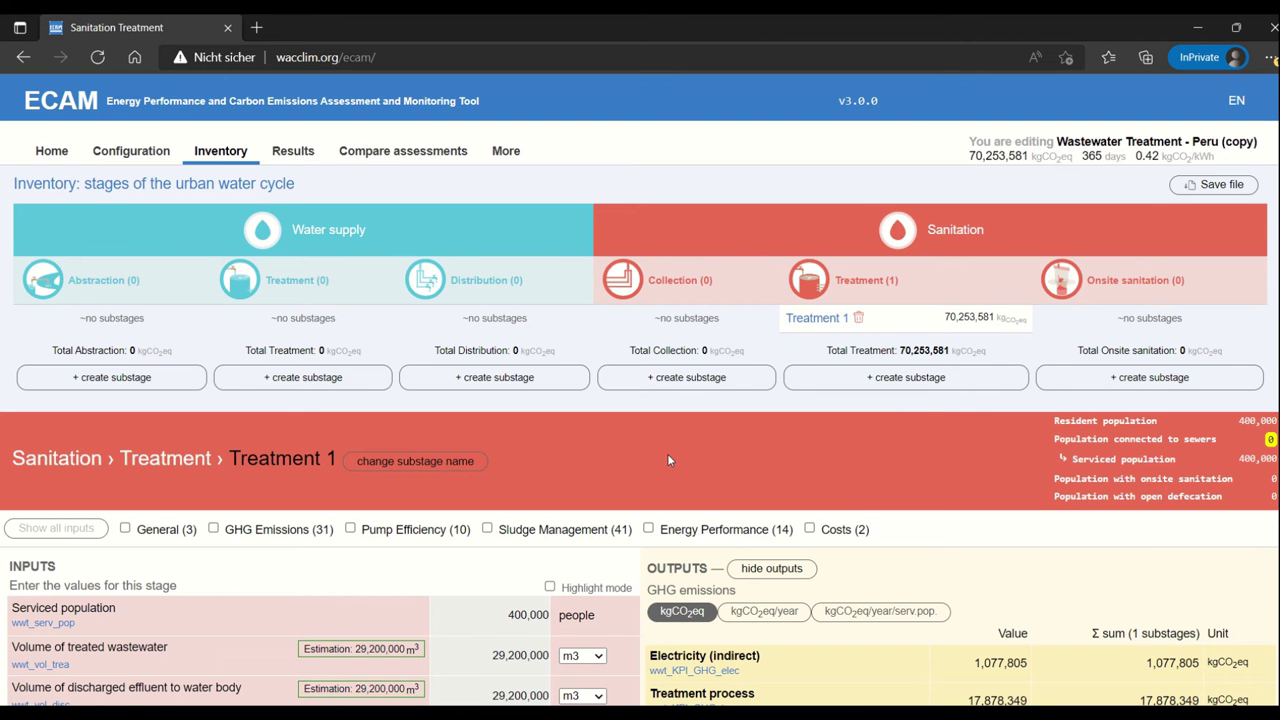
scroll(641, 455, down, 15)
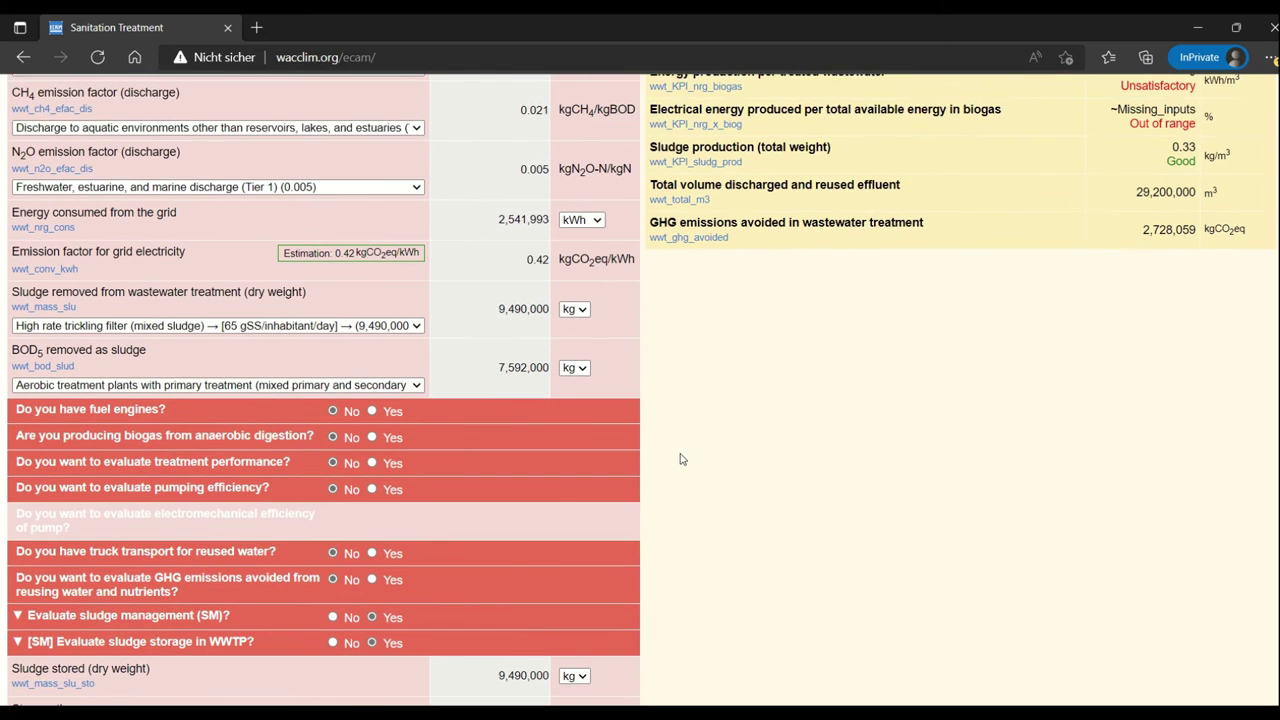
scroll(684, 457, down, 1)
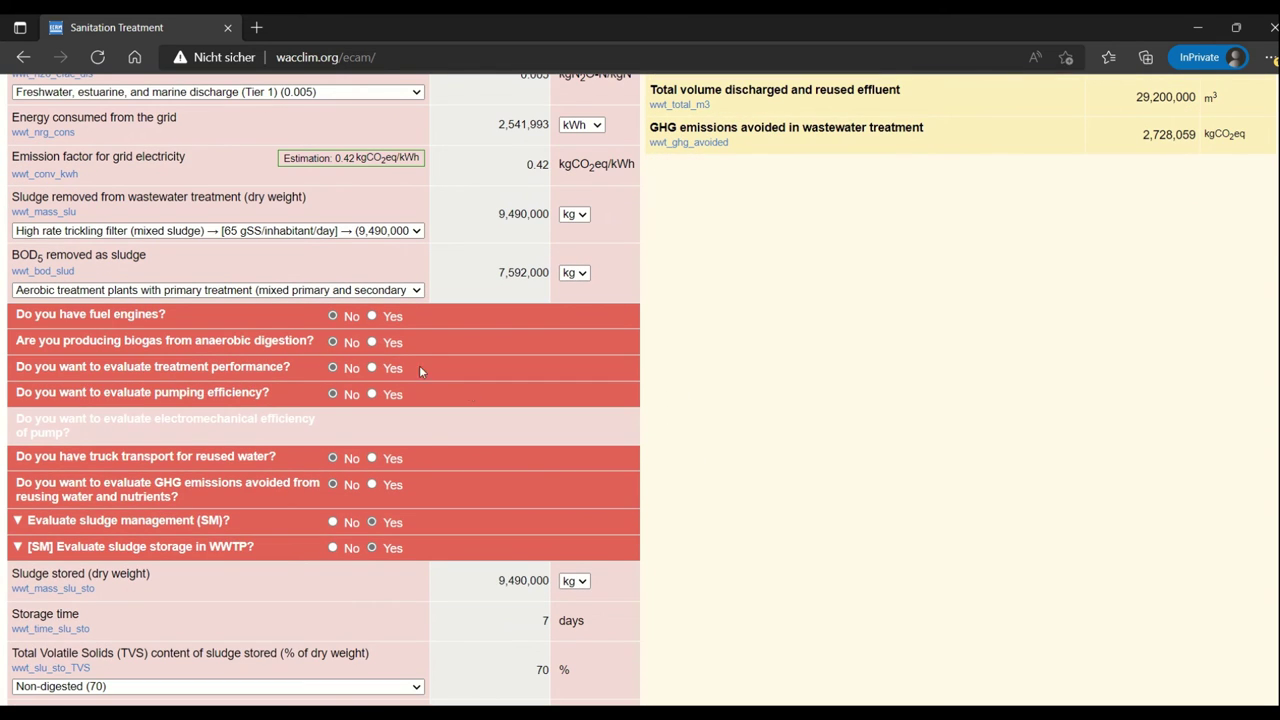
click(372, 342)
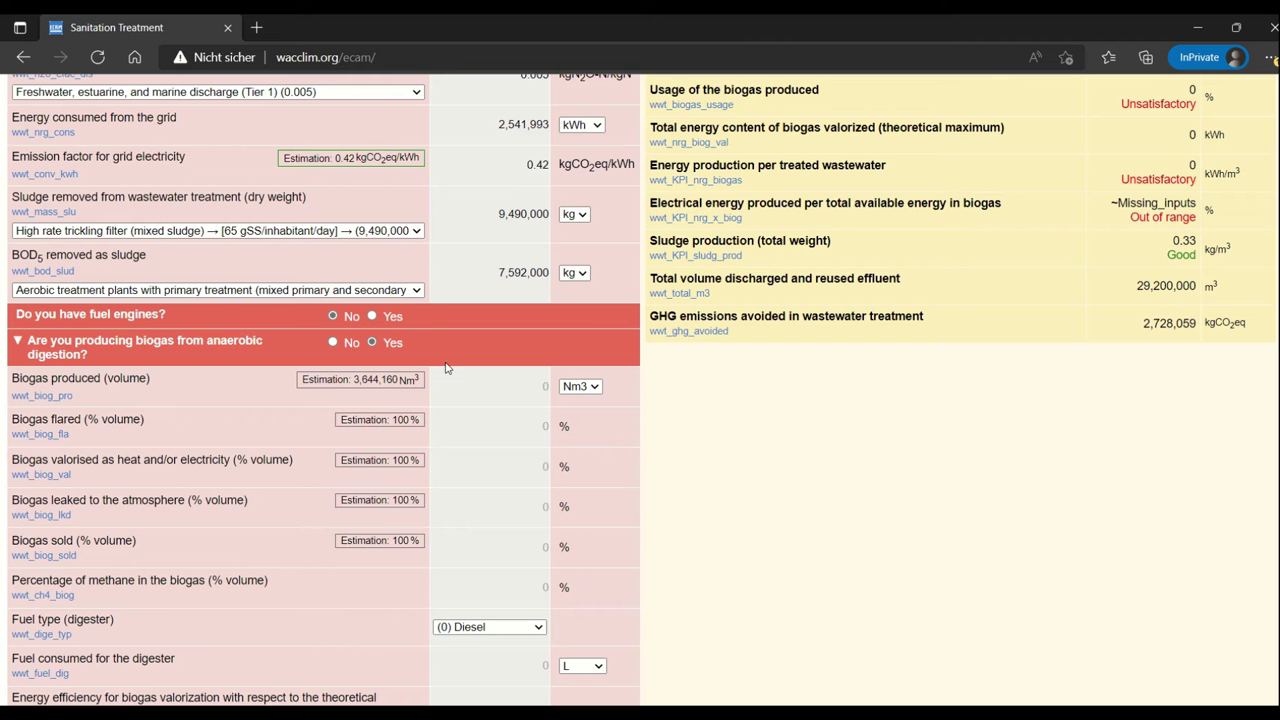
Apply the estimated value of 3,644,160 Nm3 for the volume of biogas produced
scroll(735, 437, down, 1)
scroll(733, 437, down, 1)
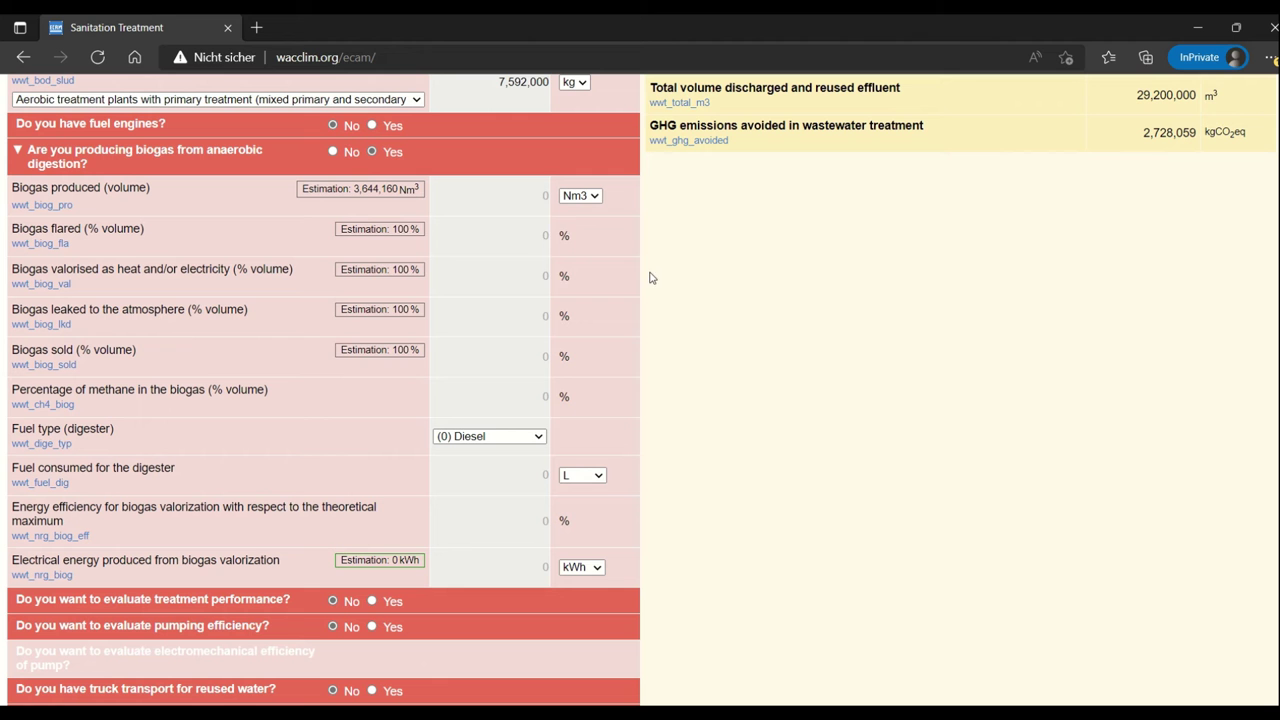
mouse_move(378, 196)
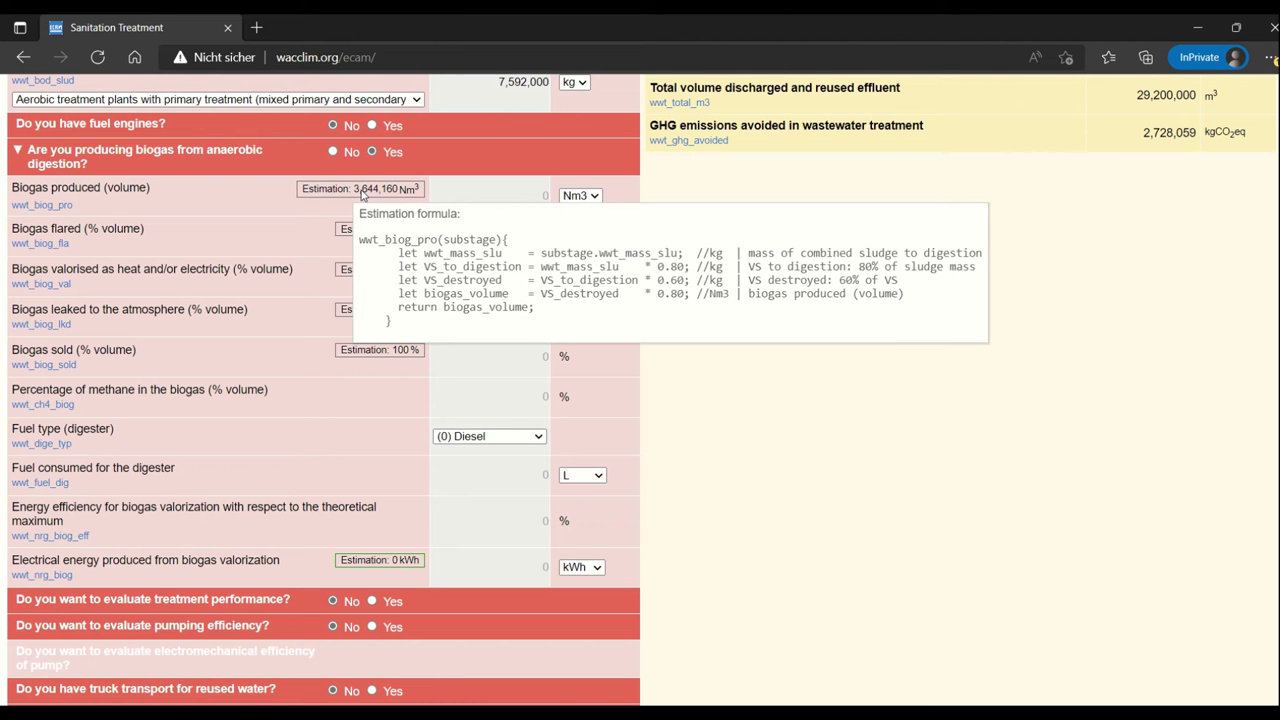
click(362, 192)
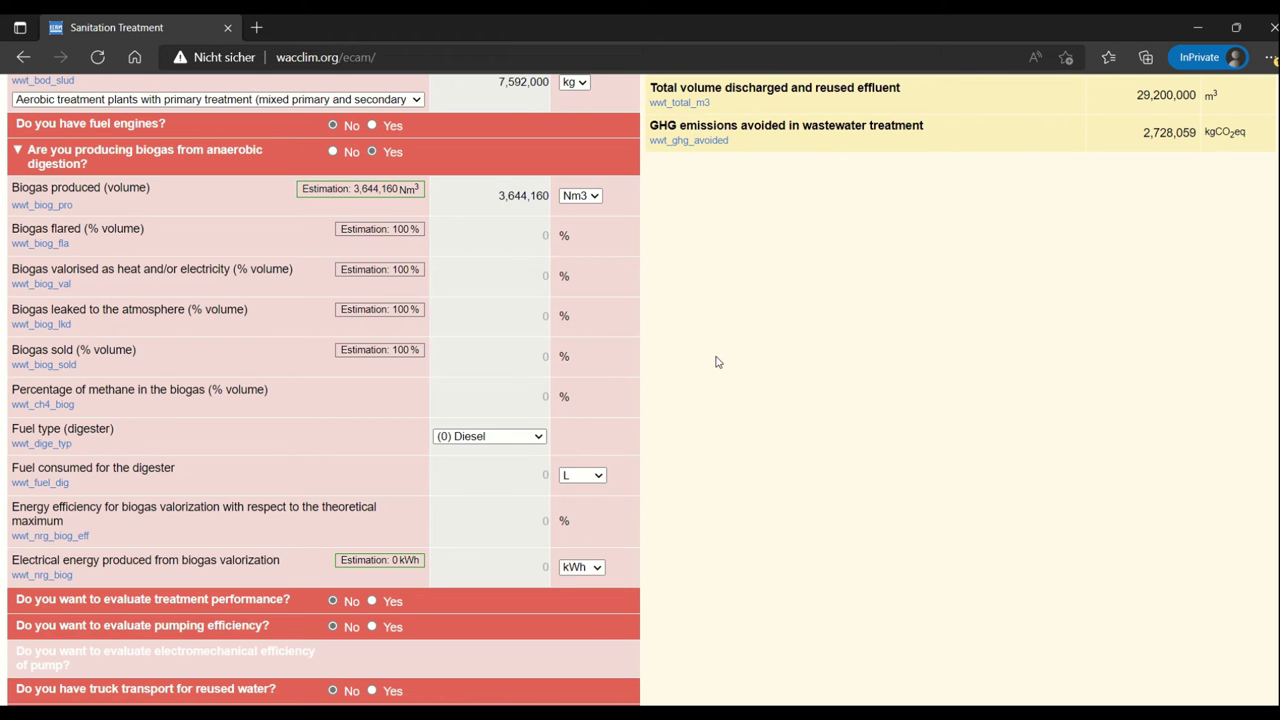
Set the biogas valorised as heat and/or electricity to 98 % and the biogas leaked to the atmosphere to 2 %
click(520, 283)
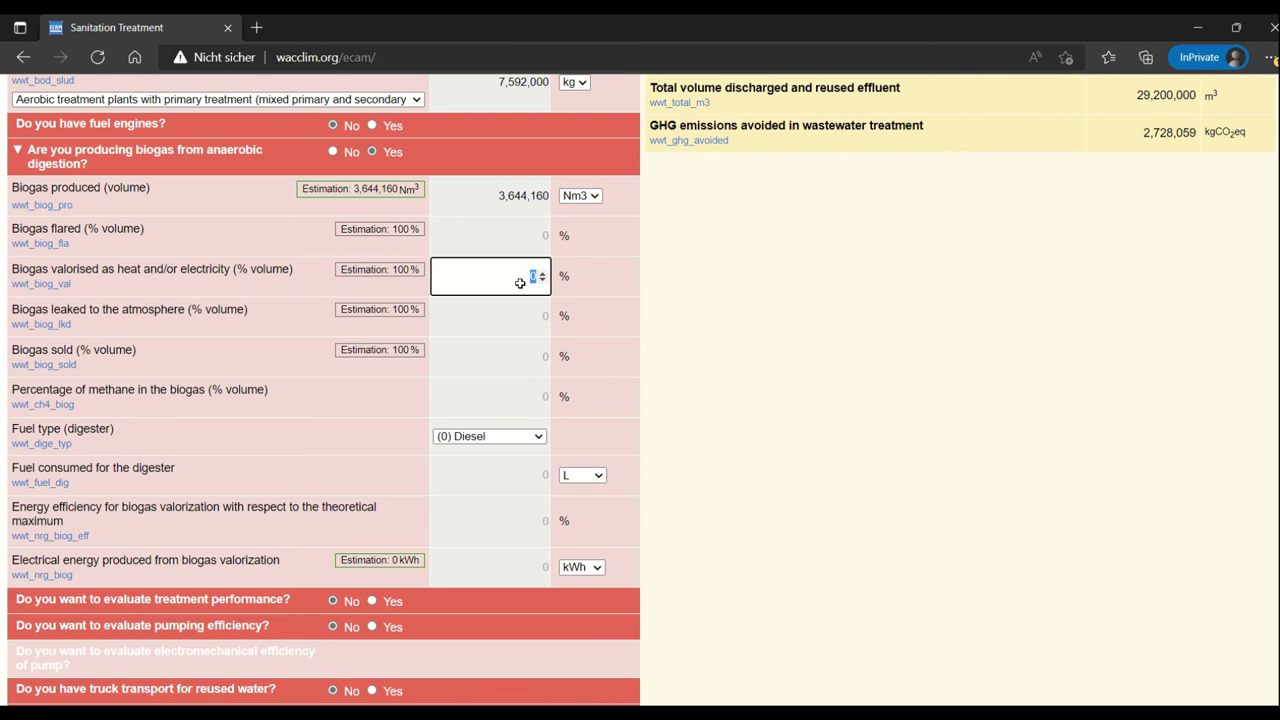
text(98)
click(707, 313)
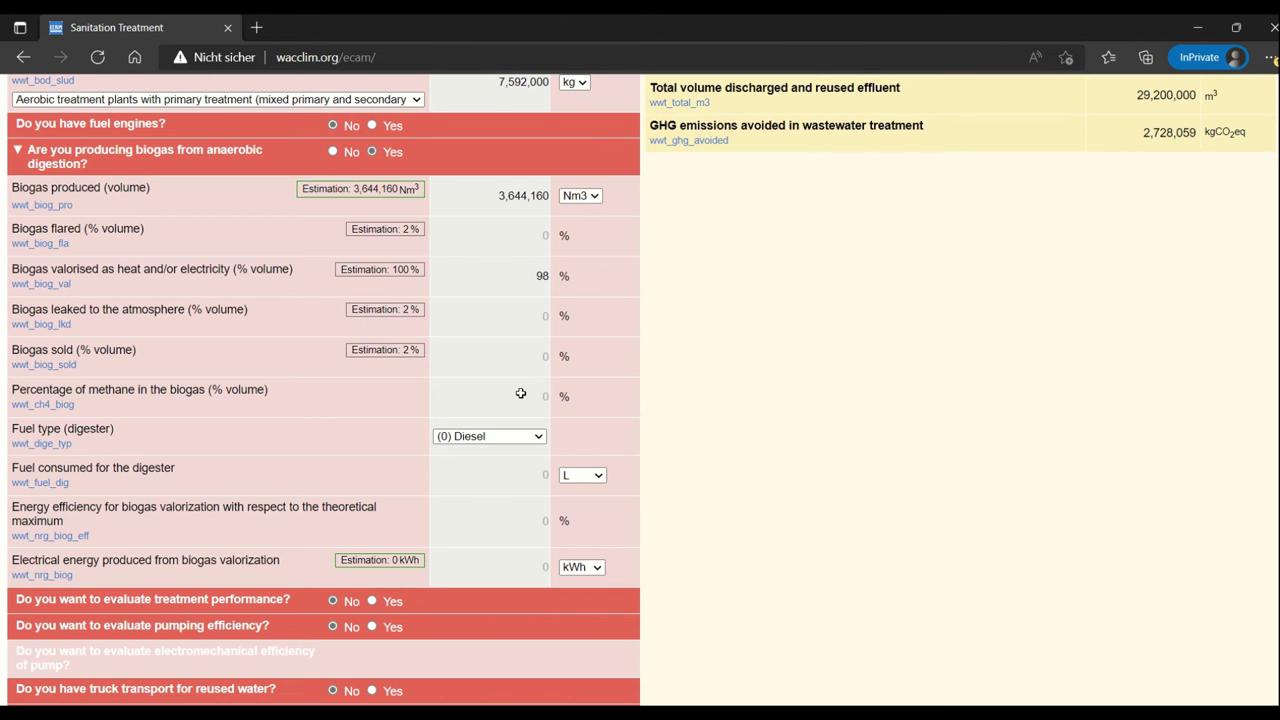
click(528, 318)
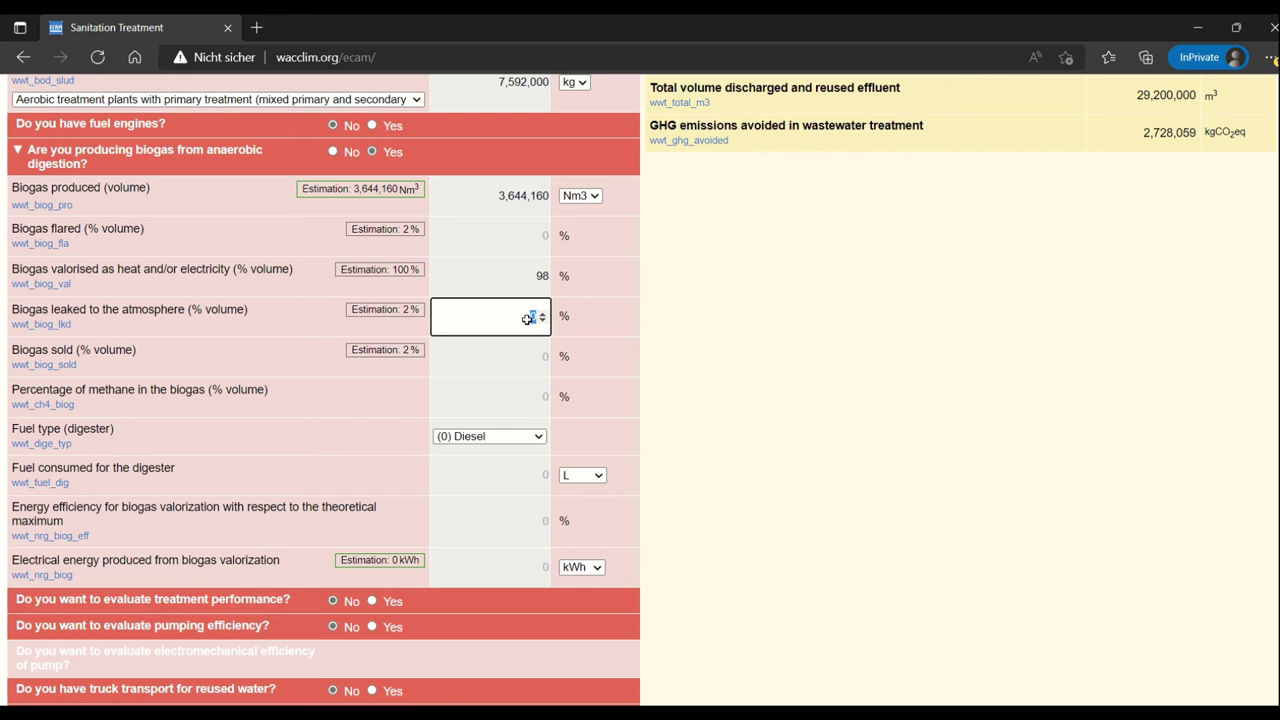
text(2)
key(Return)
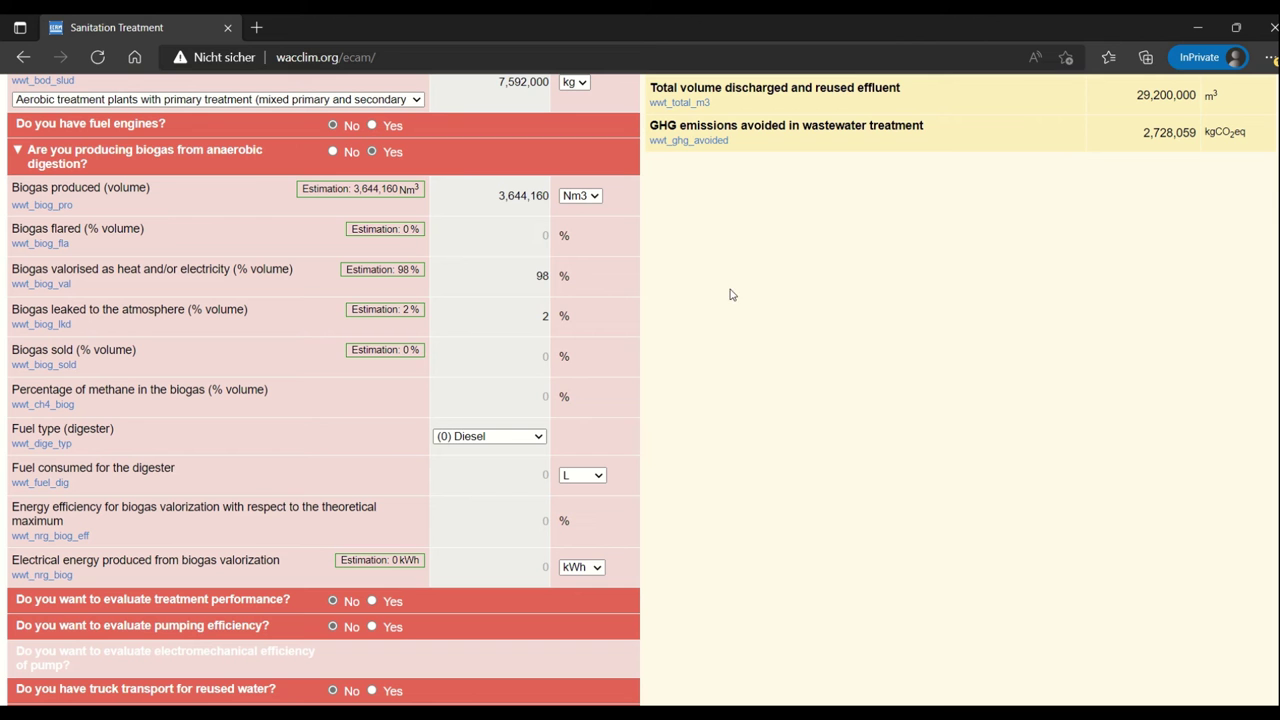
Set the percentage of methane in the biogas to 50 %
click(517, 398)
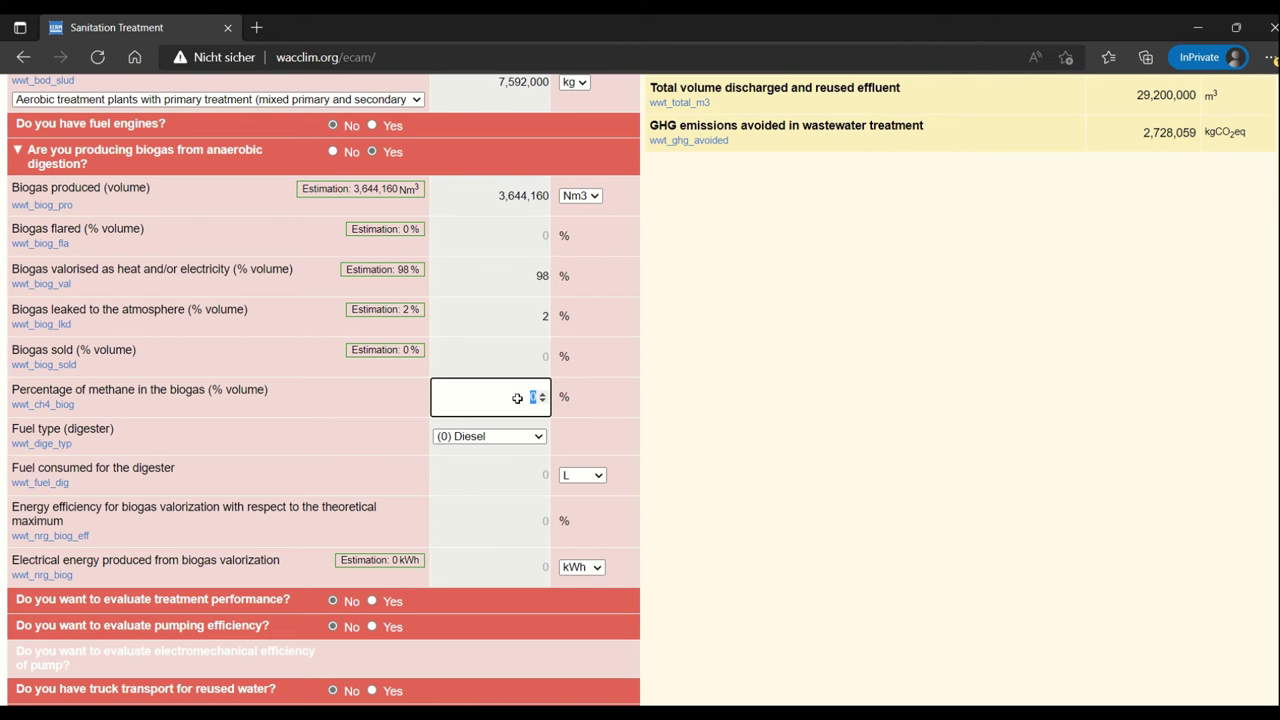
text(50)
click(782, 400)
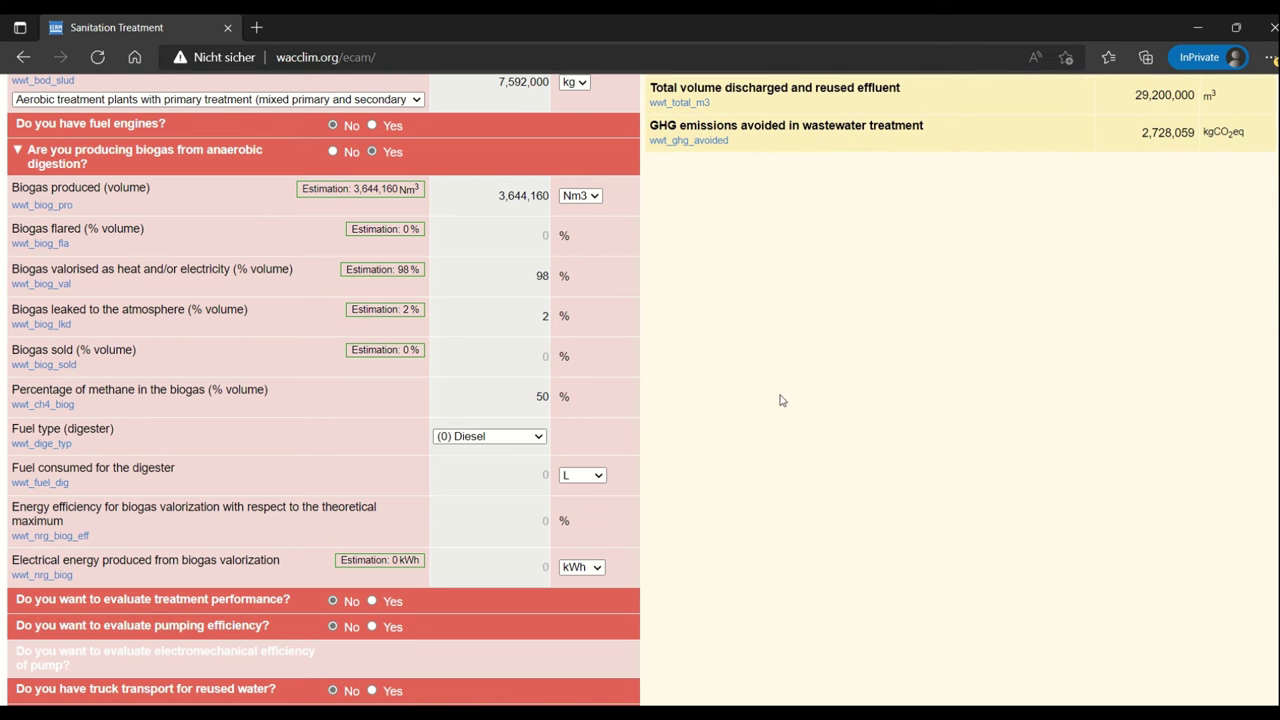
click(530, 438)
click(695, 451)
scroll(723, 434, down, 2)
scroll(724, 416, up, 1)
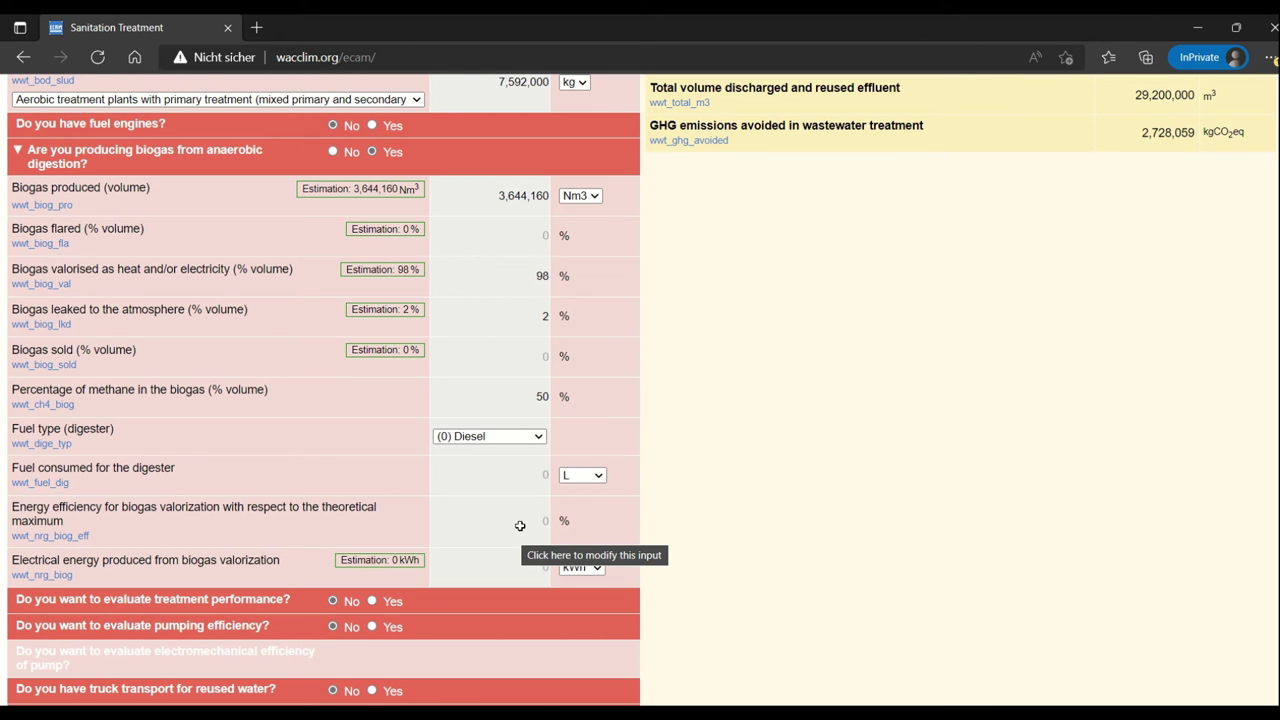
Set the biogas valorization energy efficiency to 43 % and apply the estimated 8,446,070 kWh of electrical energy produced
click(524, 523)
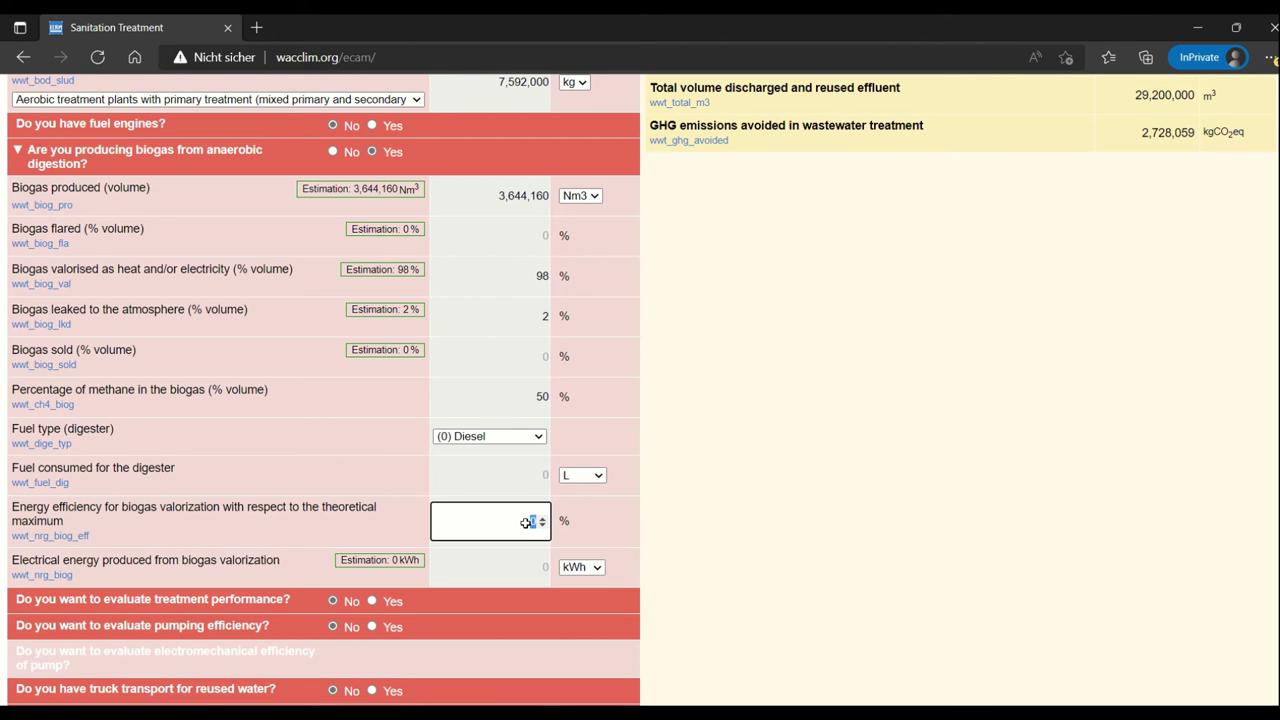
text(3)
click(716, 520)
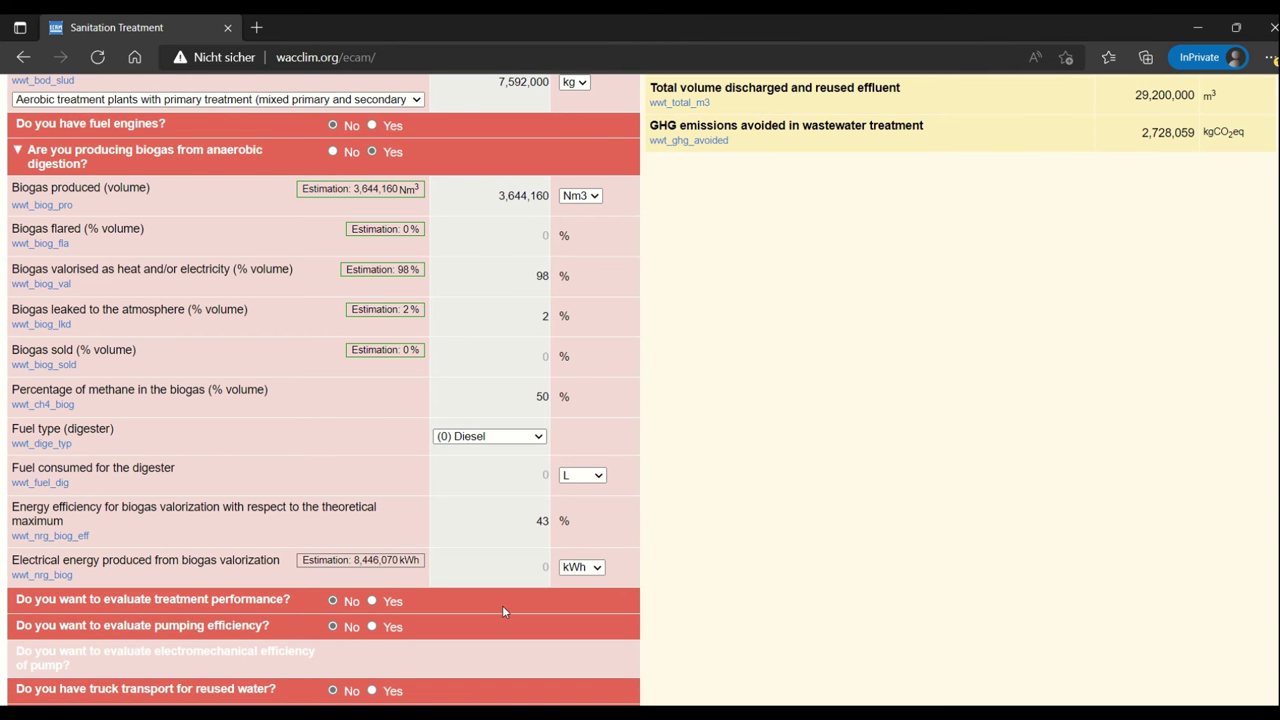
click(377, 565)
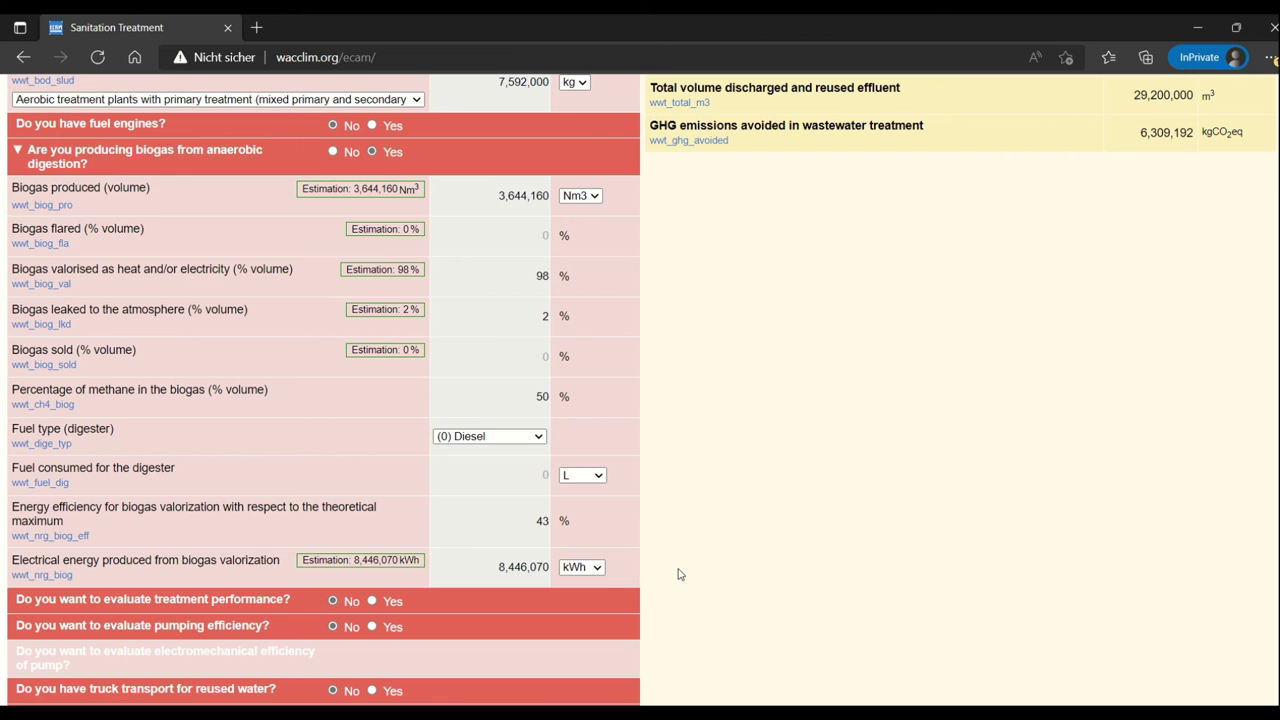
Examine the energy performance and service level indicators for biogas production, usage, energy content and avoided GHG emissions
scroll(1008, 549, up, 4)
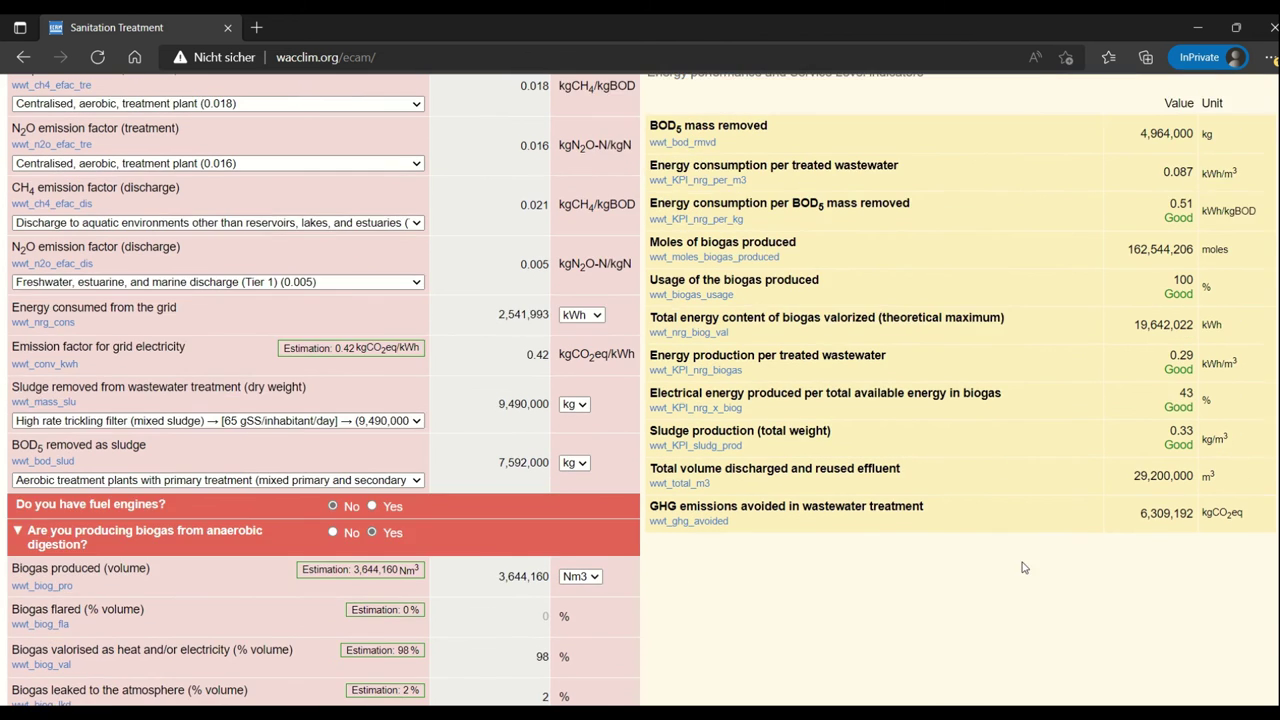
scroll(1022, 567, up, 1)
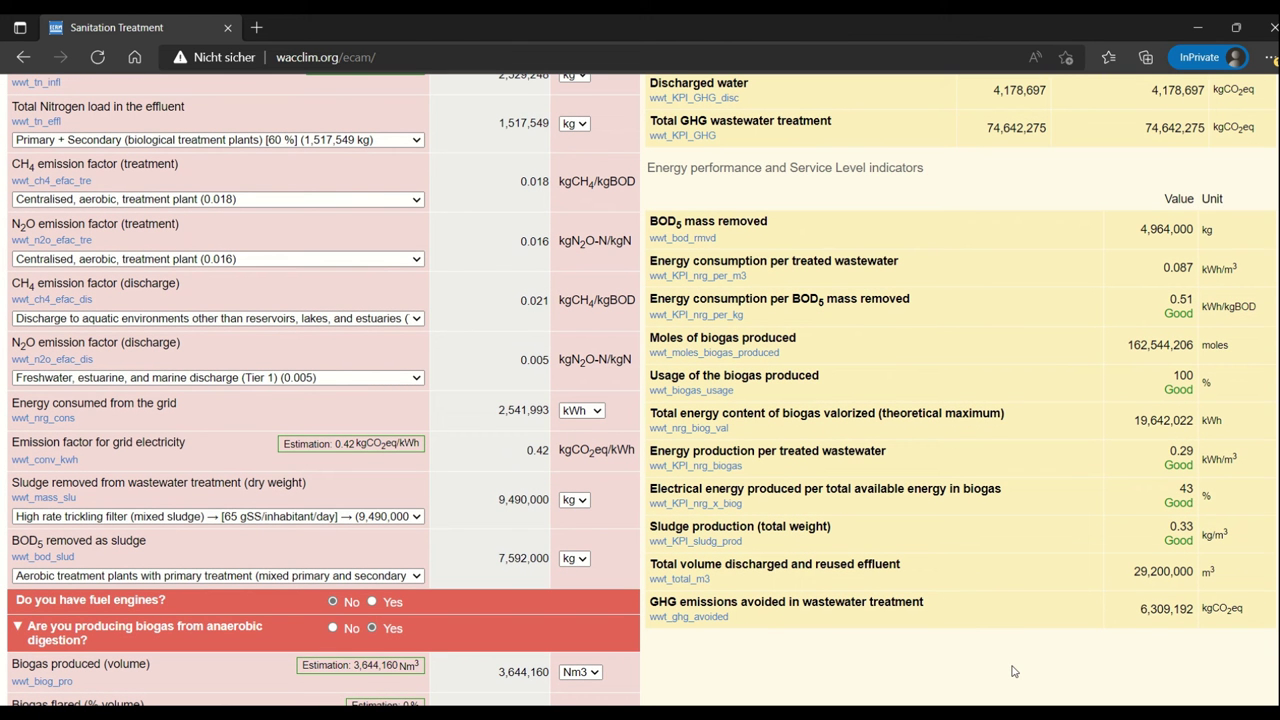
mouse_move(817, 349)
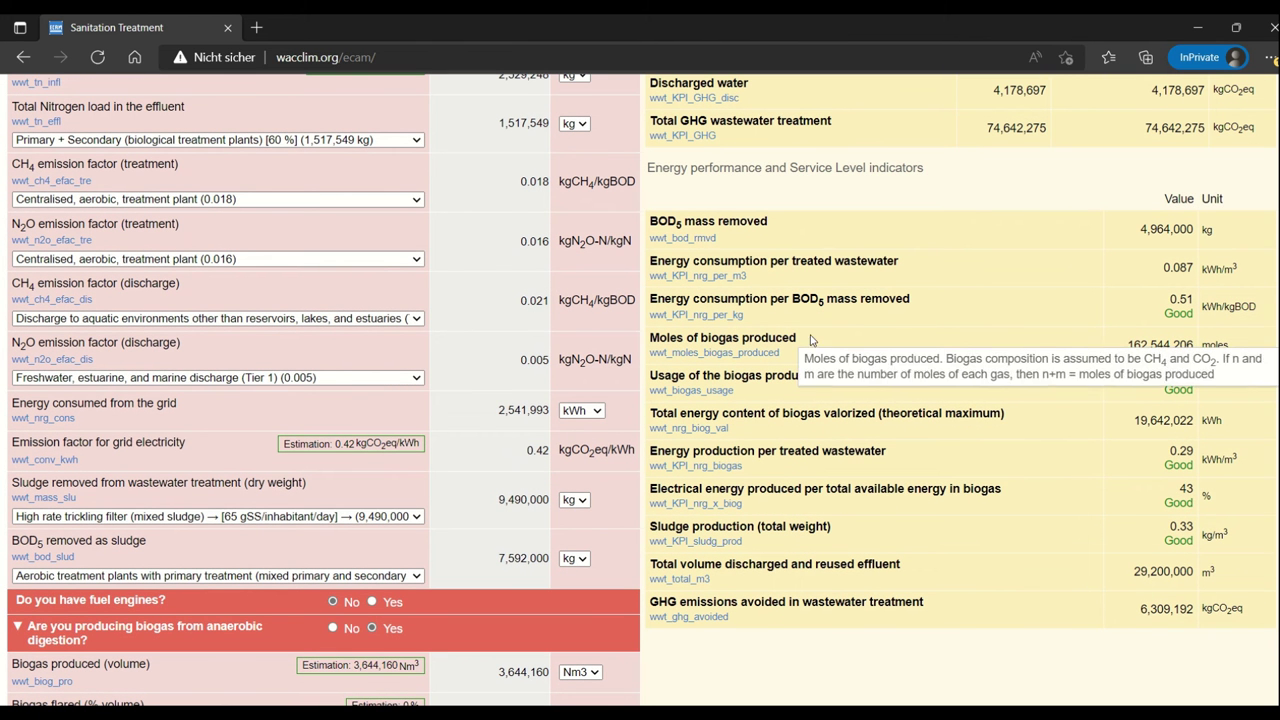
mouse_move(866, 377)
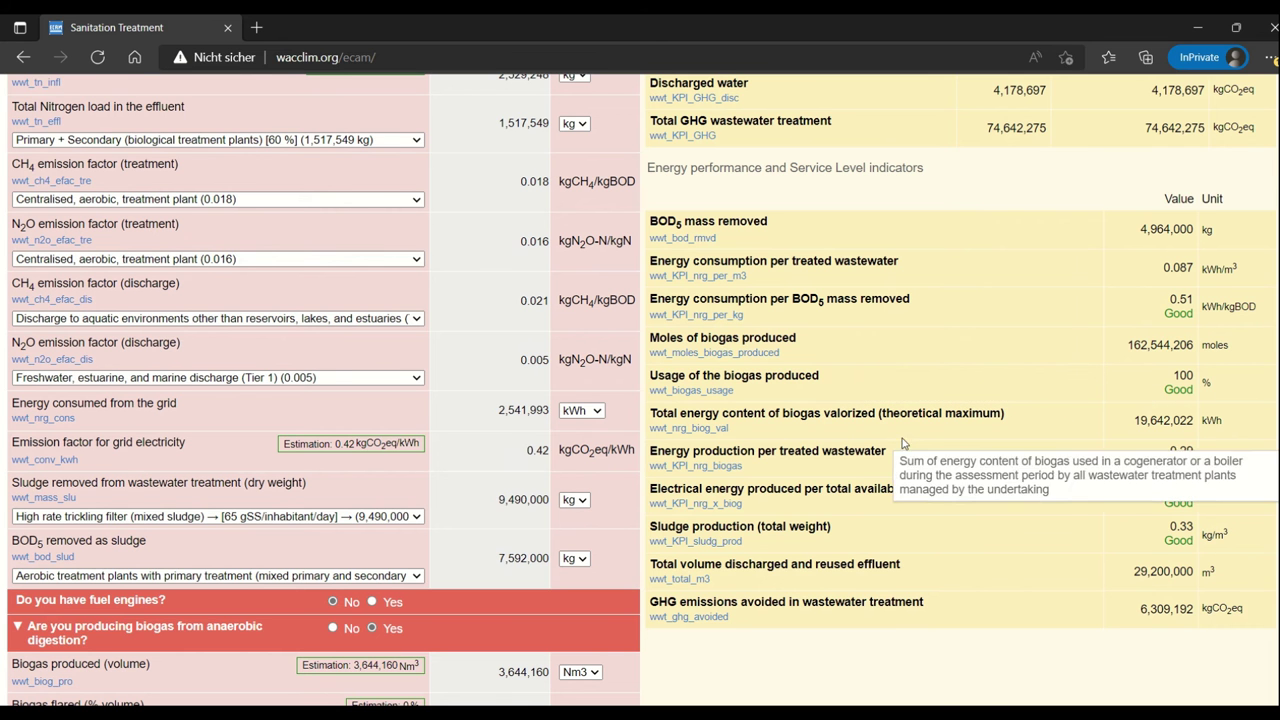
mouse_move(898, 450)
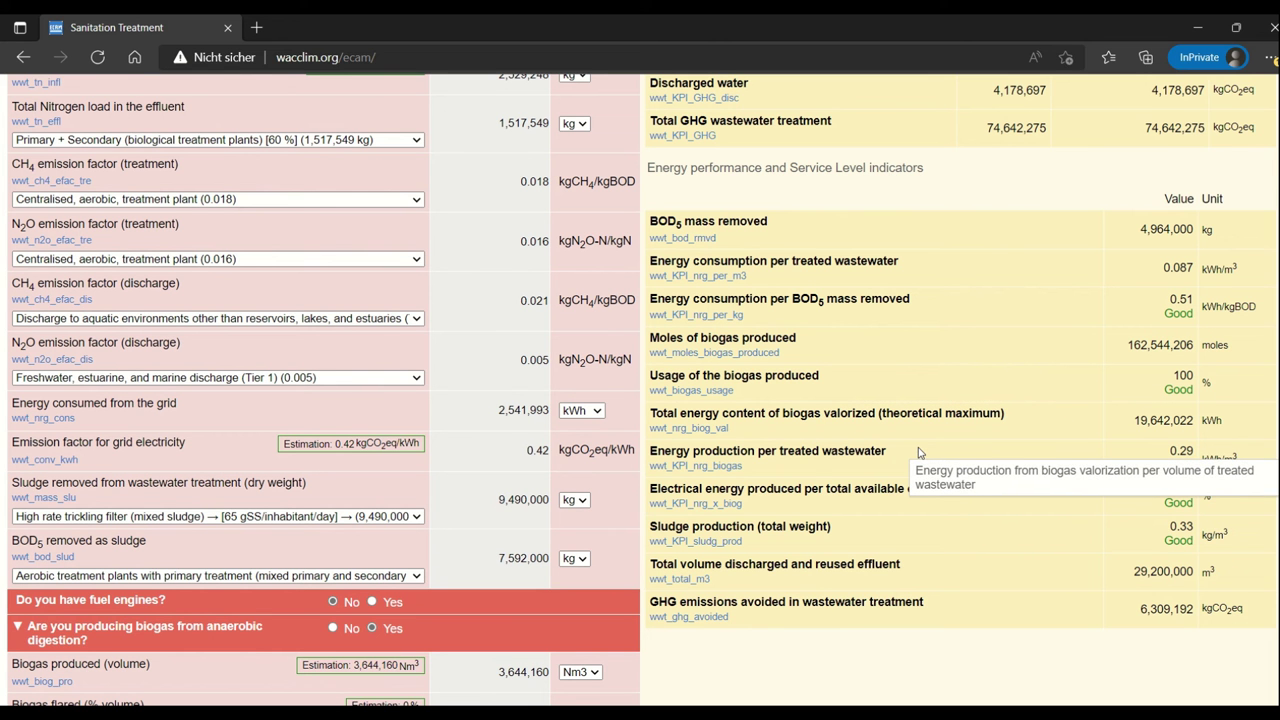
mouse_move(715, 617)
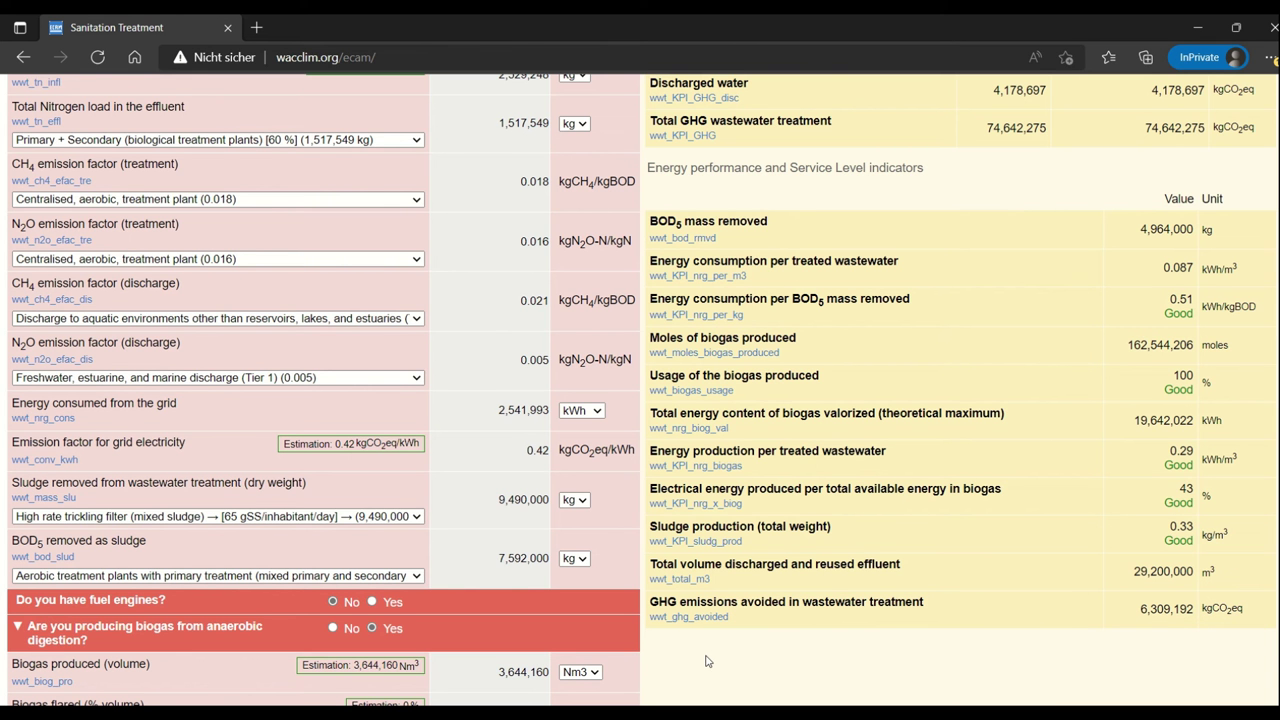
scroll(692, 662, down, 2)
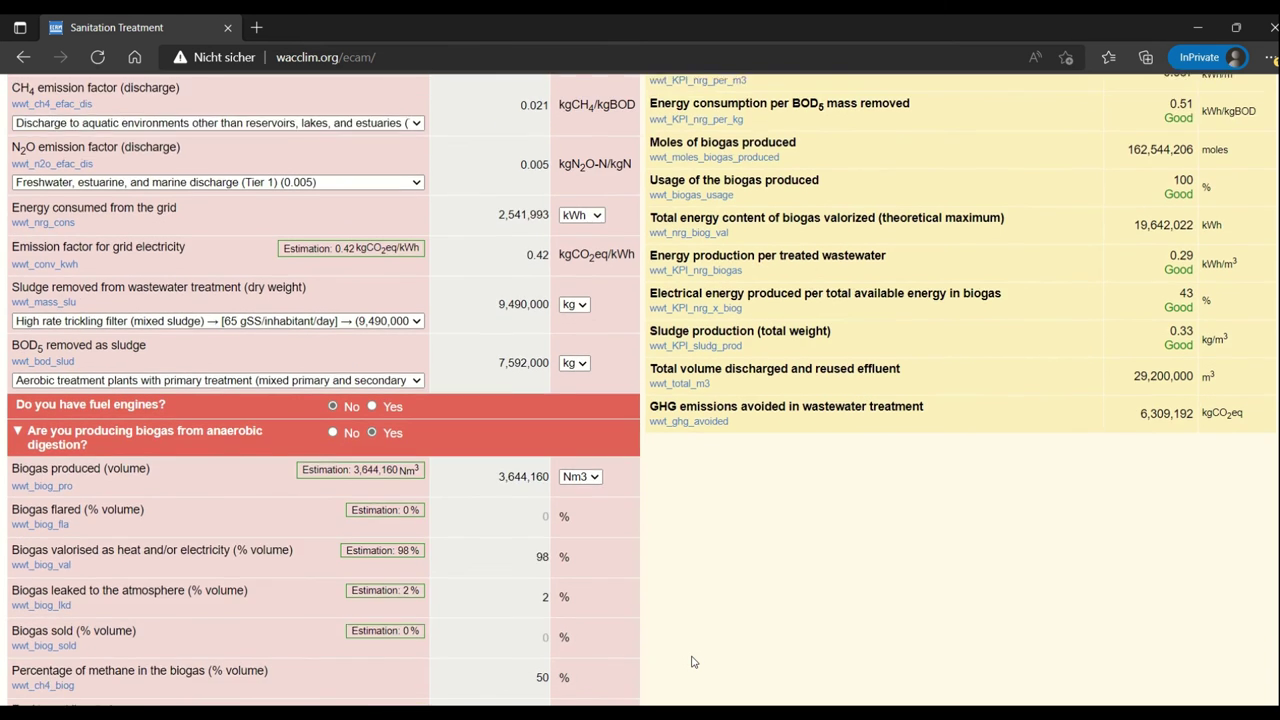
scroll(692, 662, down, 3)
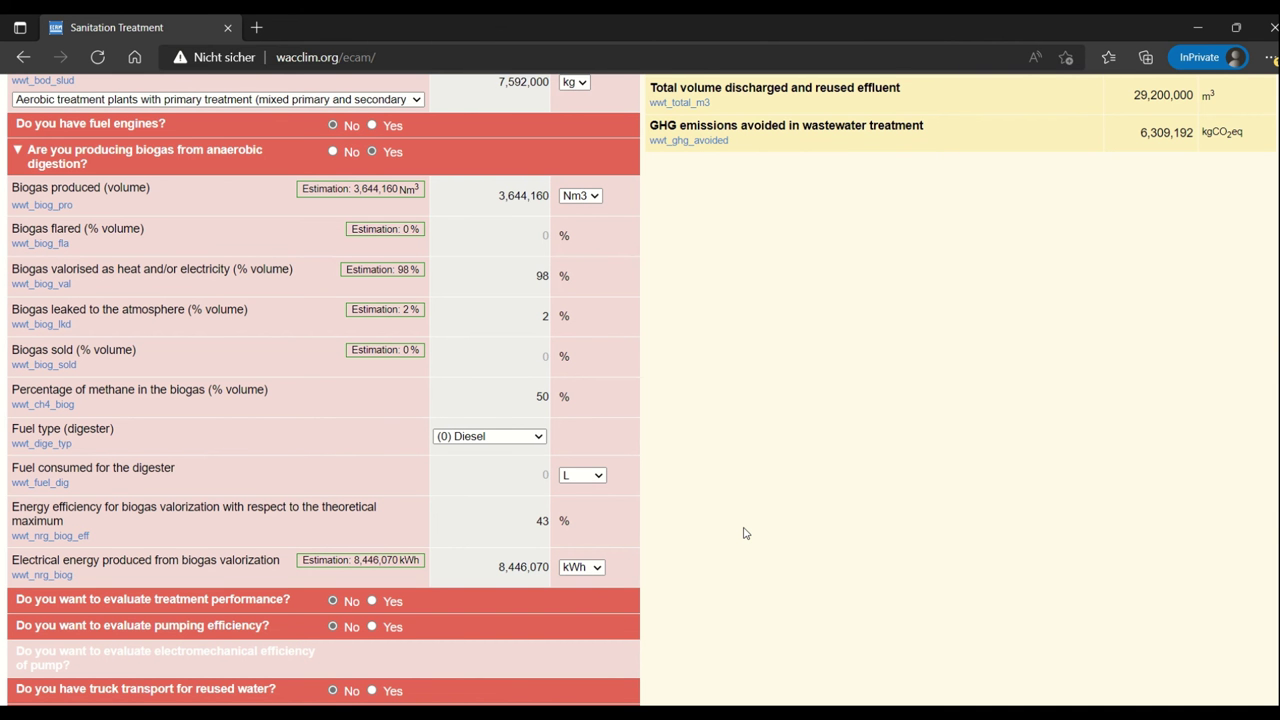
Set the BOD5 removed as sludge to aerobic treatment plants with primary treatment and anaerobic sludge digestion (9,490,000 kg)
scroll(744, 533, up, 8)
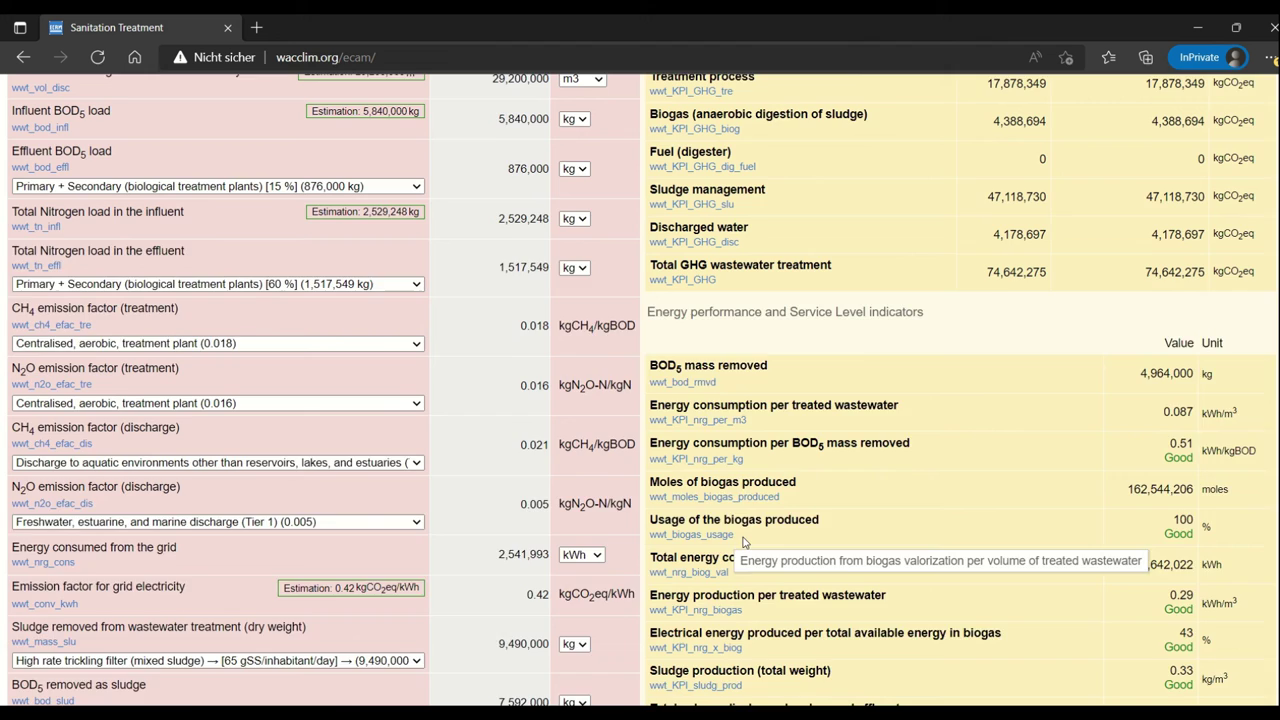
scroll(580, 458, up, 2)
scroll(415, 565, down, 5)
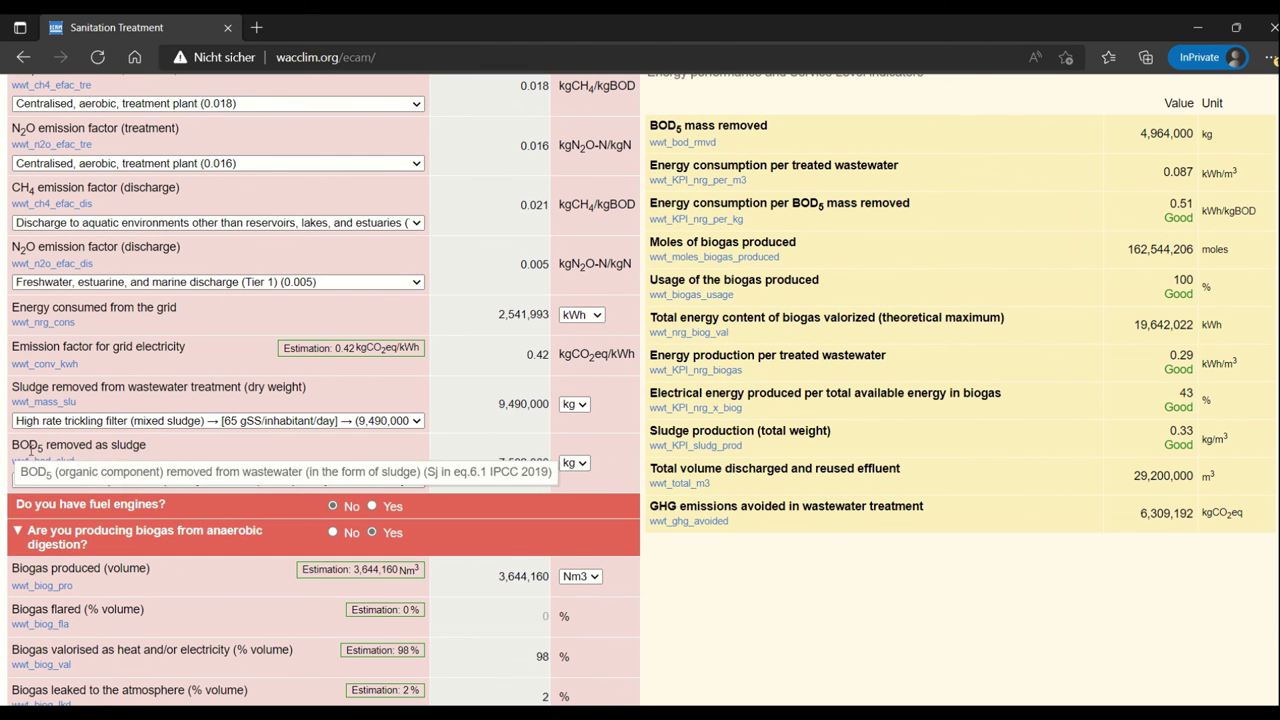
click(419, 480)
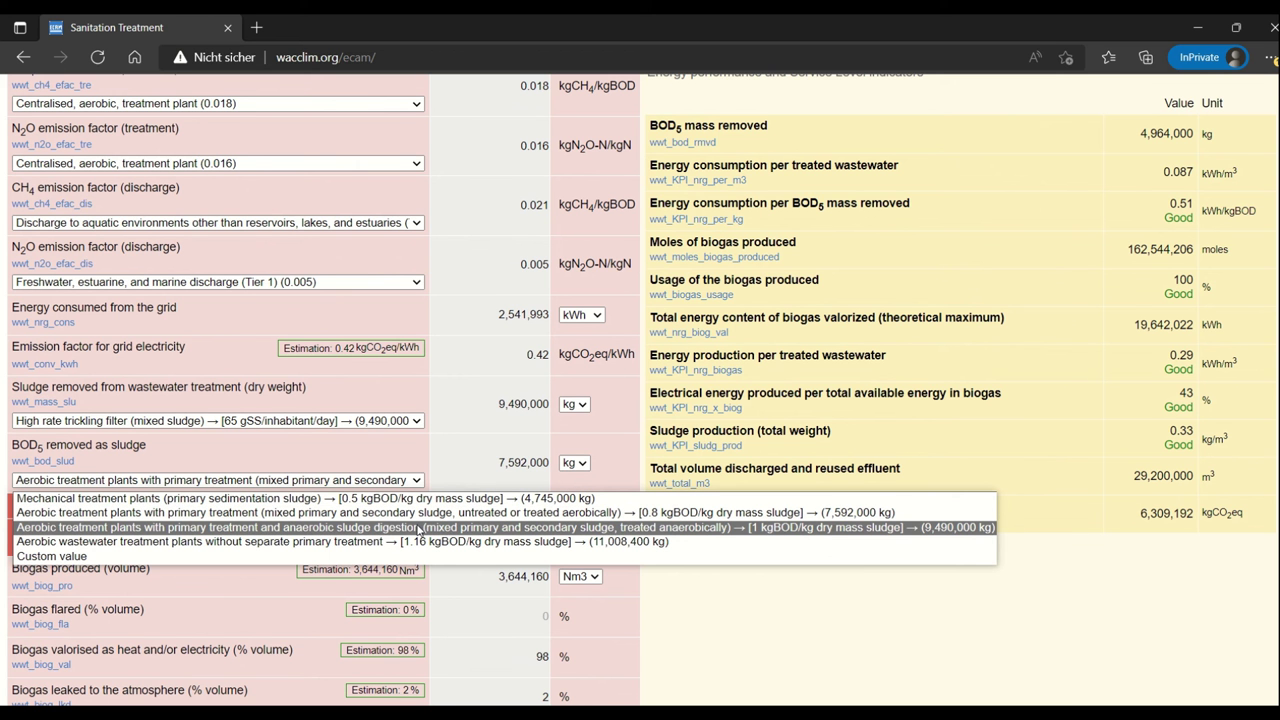
click(419, 527)
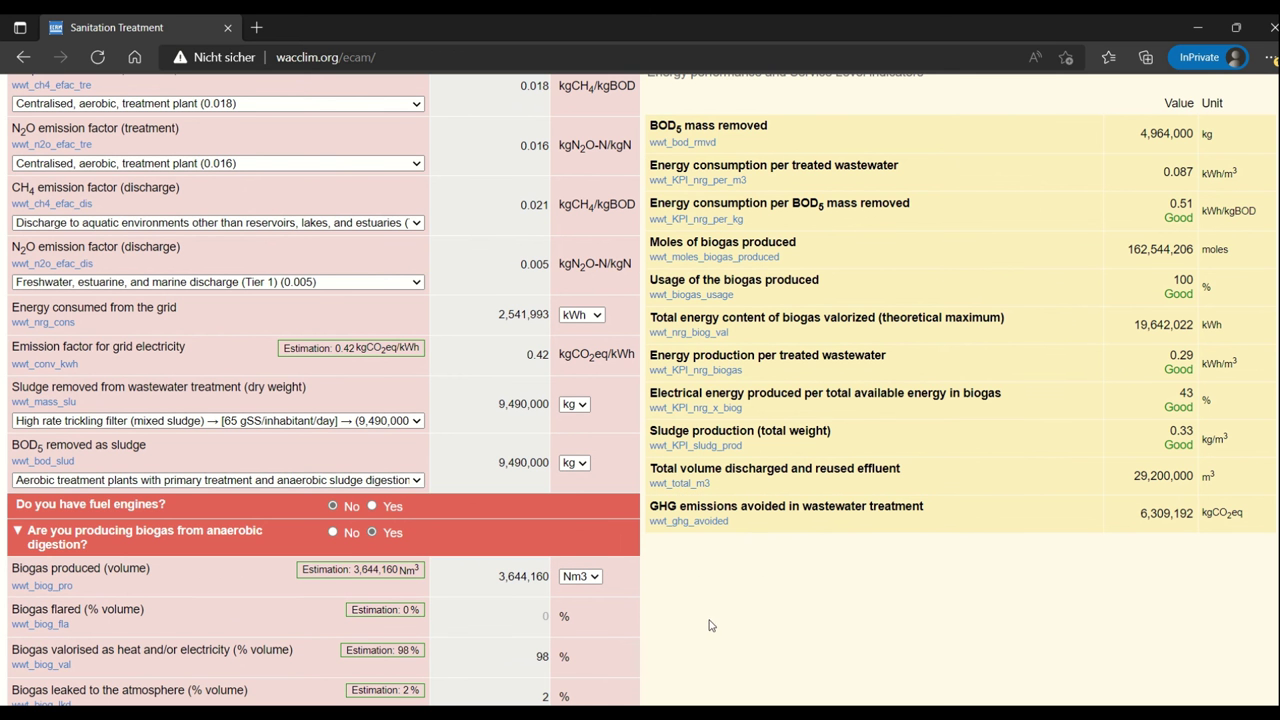
Set the Total Volatile Solids content of the sludge stored in the WWTP to Digested (51)
scroll(723, 606, down, 5)
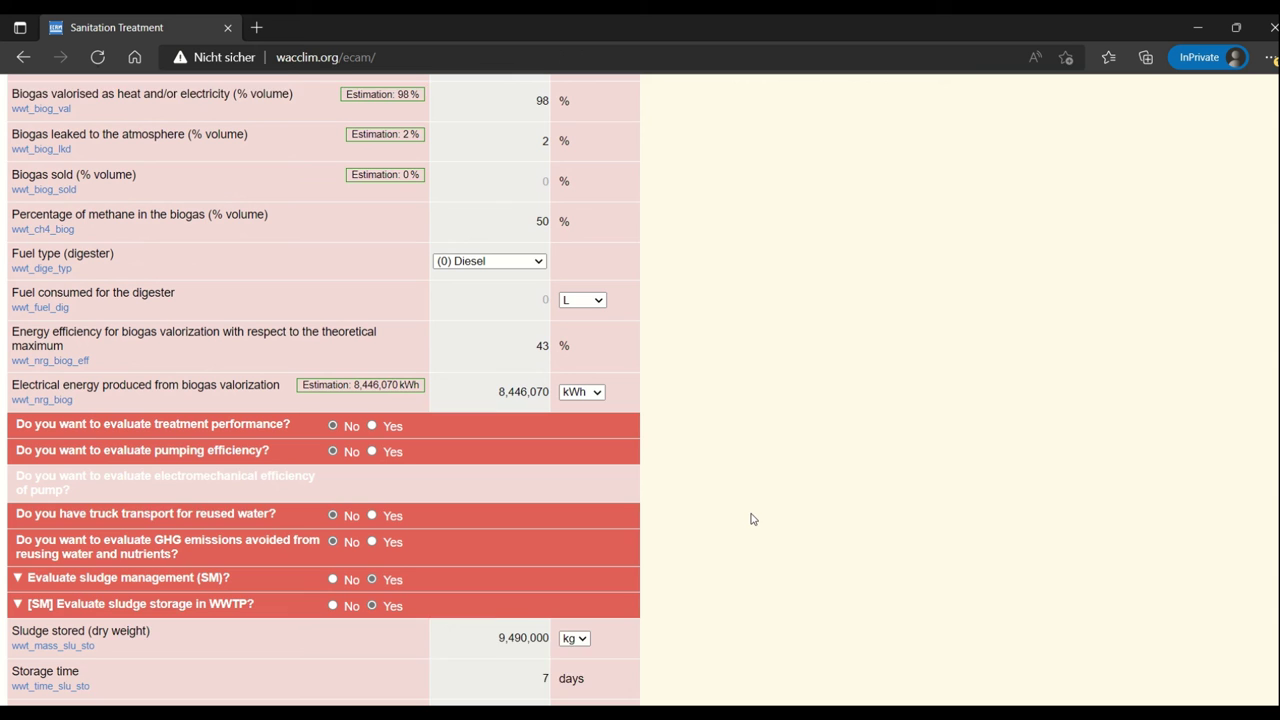
scroll(795, 446, down, 1)
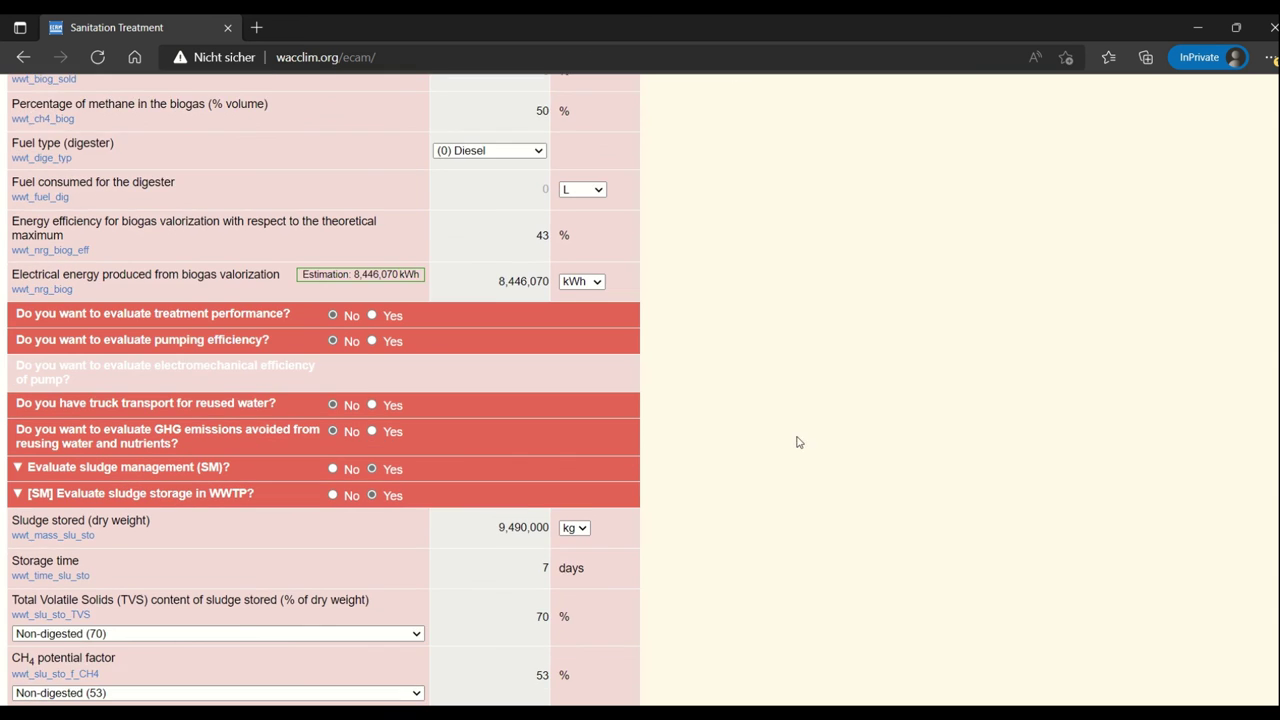
scroll(798, 442, down, 3)
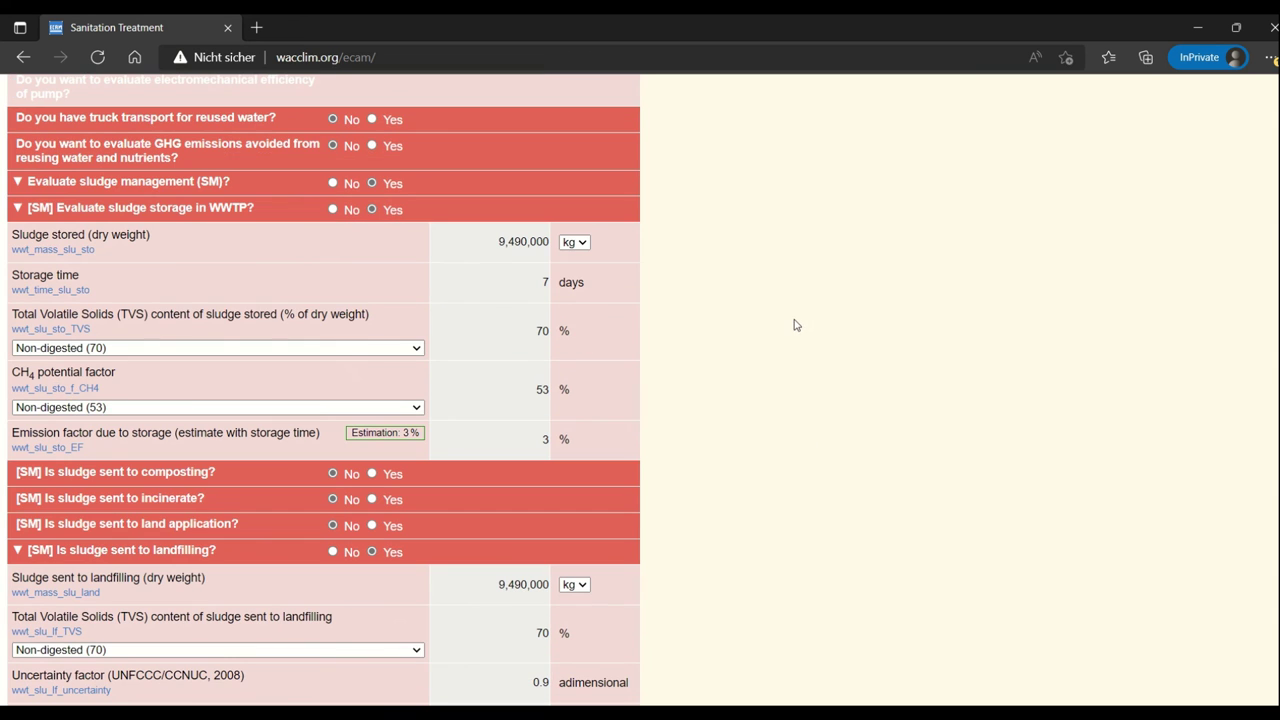
click(417, 349)
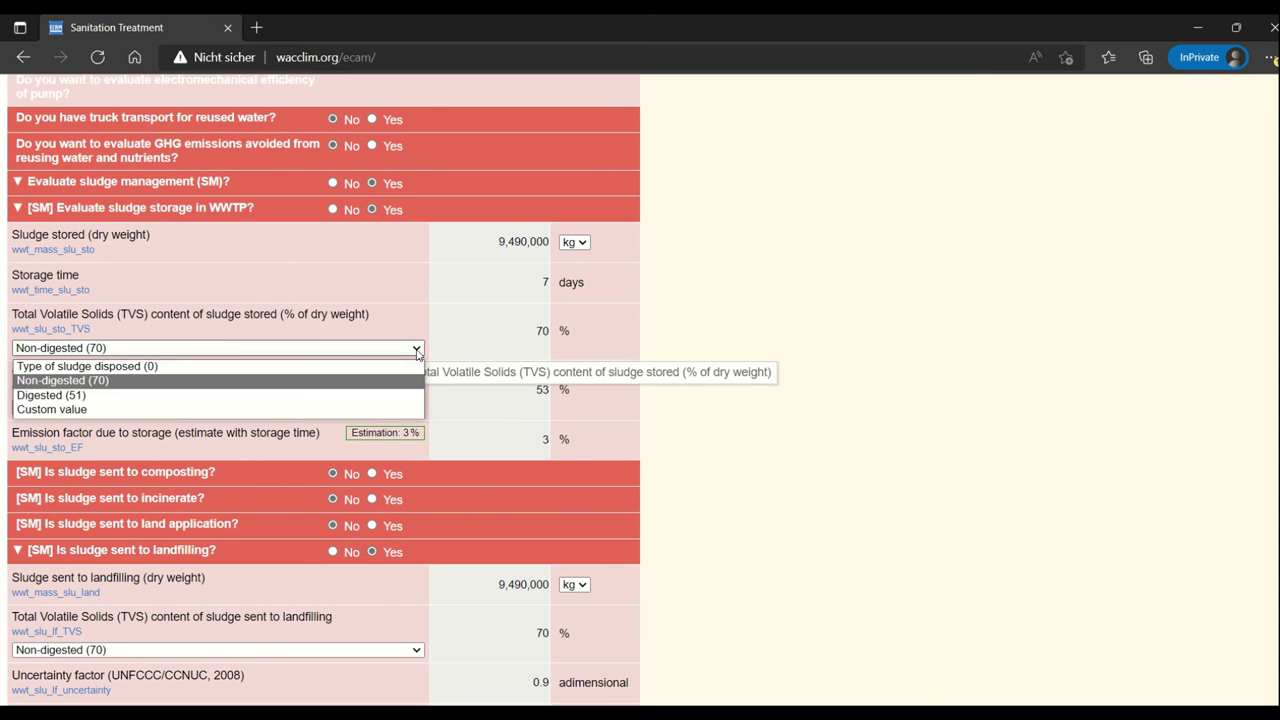
click(403, 396)
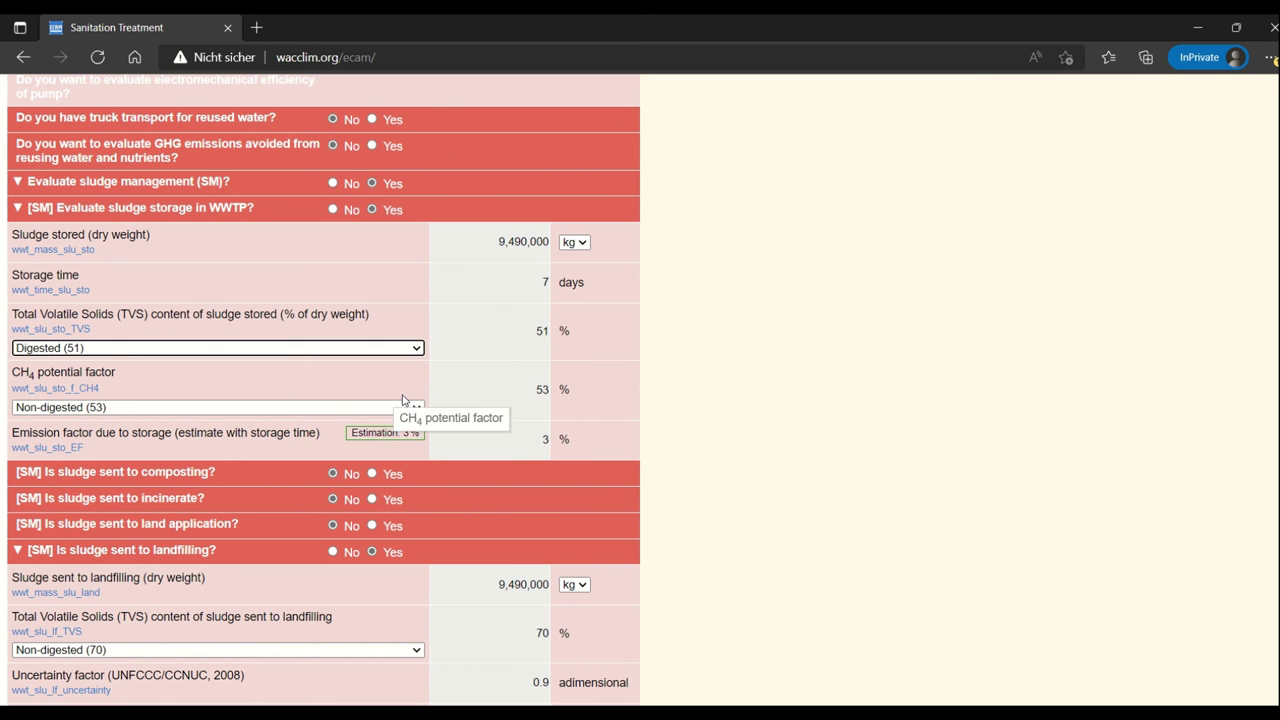
Set the CH4 potential factor of the sludge stored in the WWTP to Digested (6)
click(405, 407)
click(400, 452)
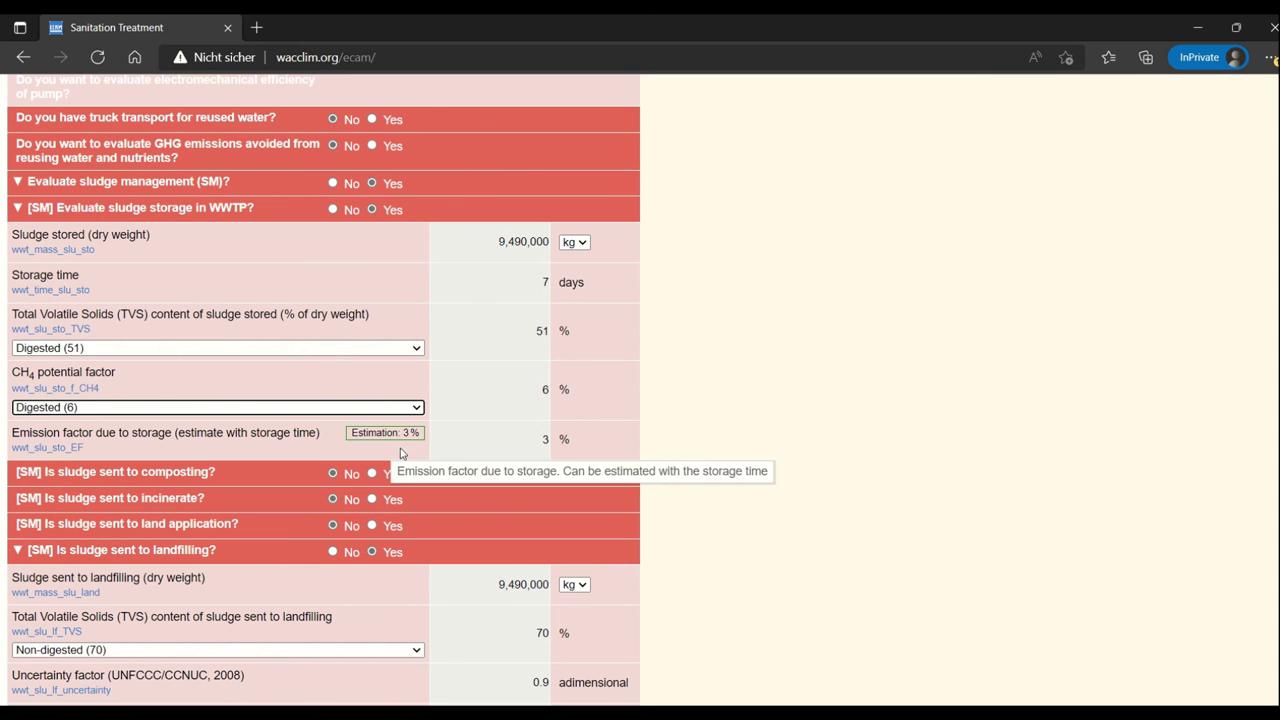
Set the sludge sent to landfilling to Digested (51) for Total Volatile Solids content and Digested (4) for N content
scroll(709, 440, down, 3)
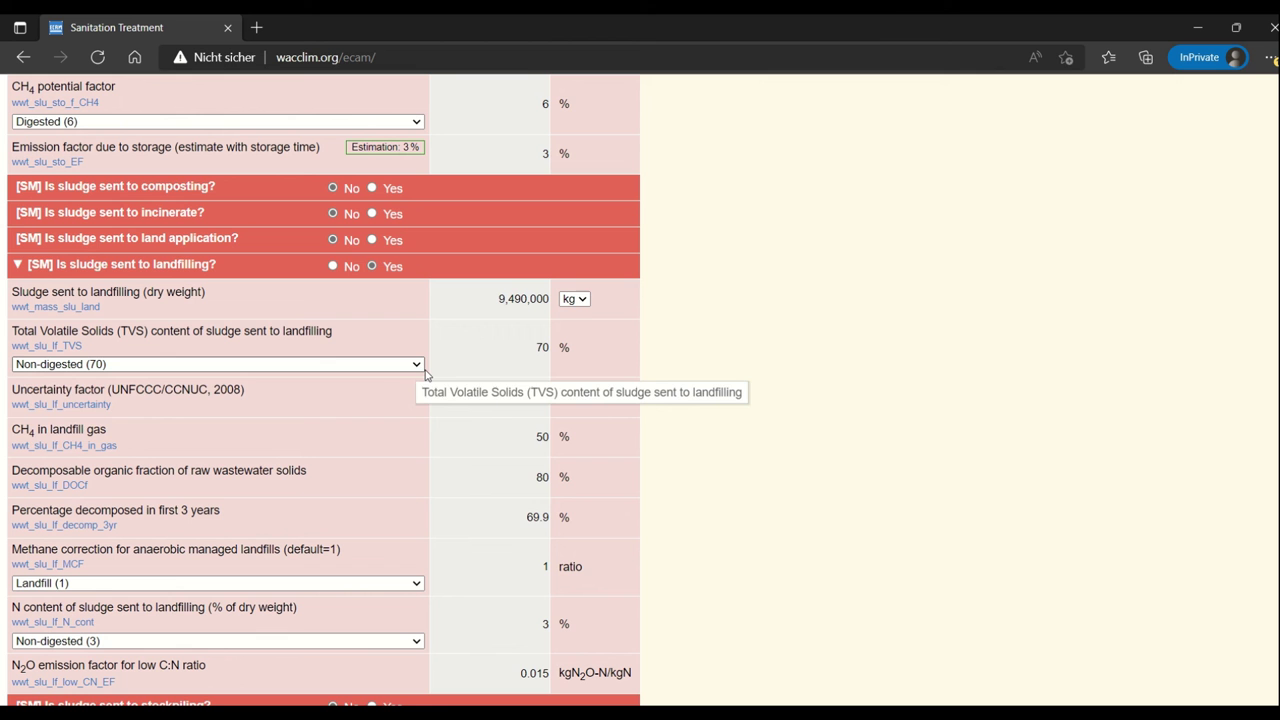
click(418, 365)
click(410, 409)
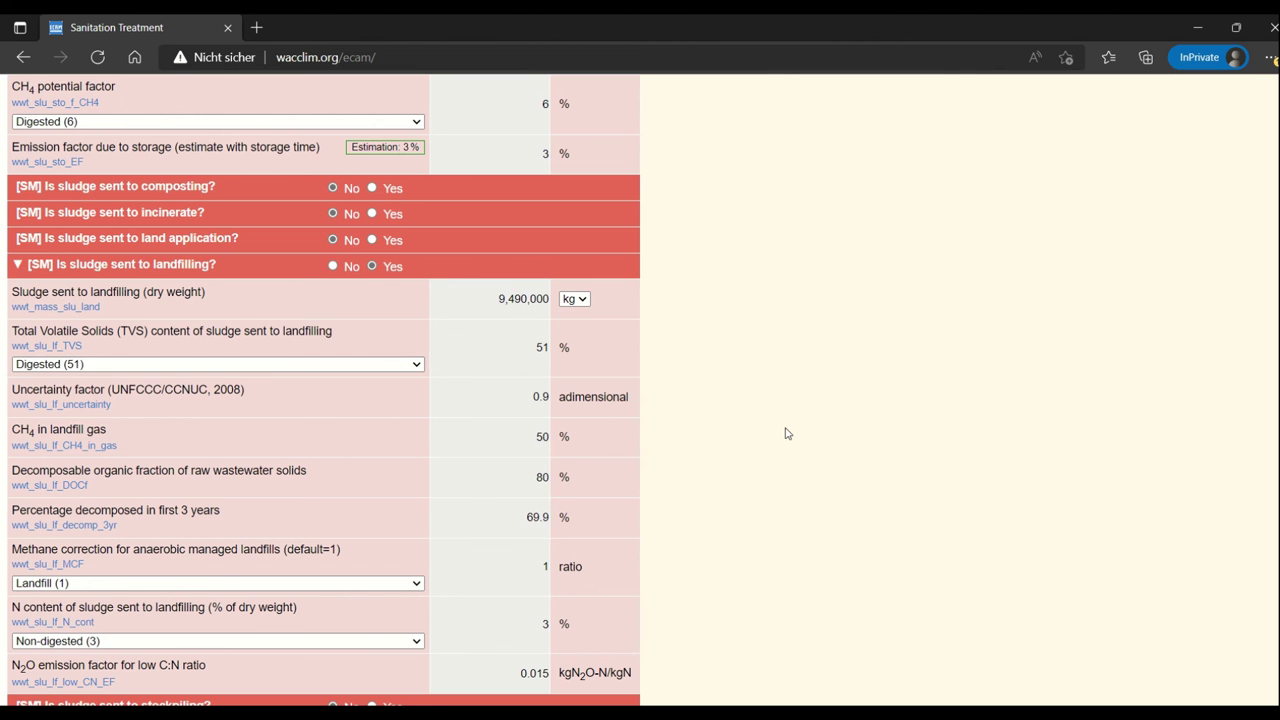
scroll(786, 433, down, 2)
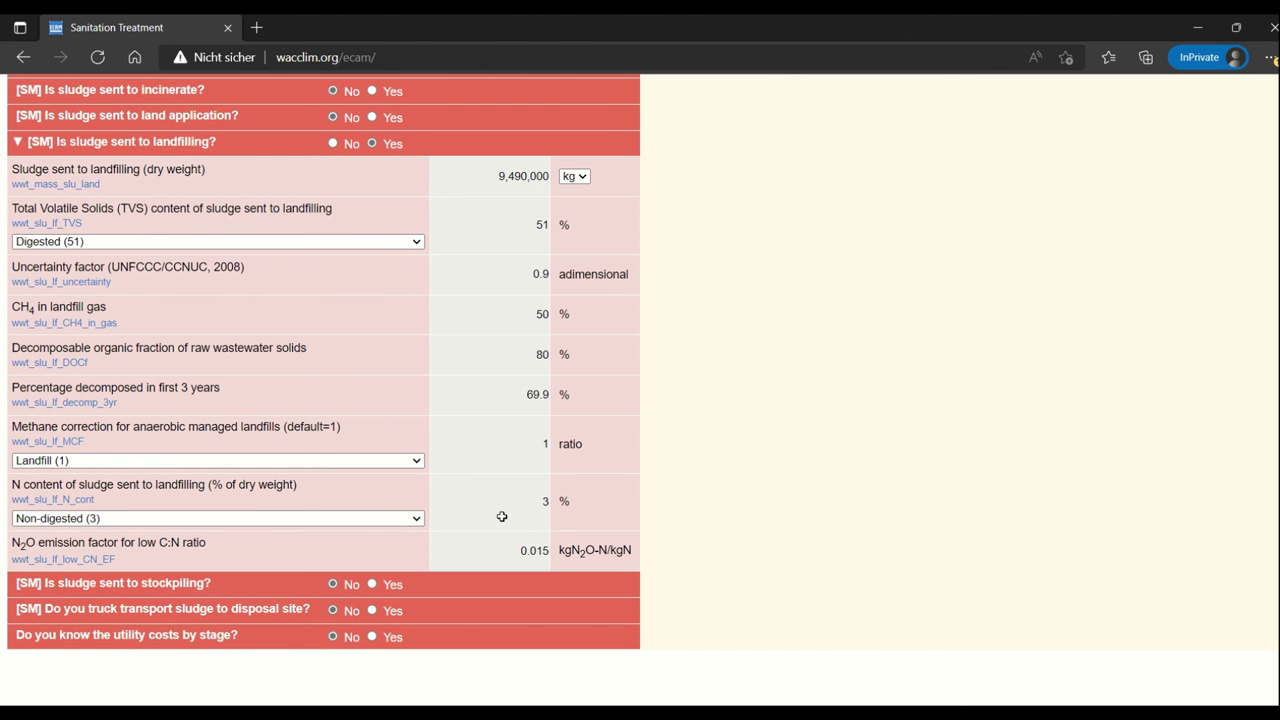
click(420, 519)
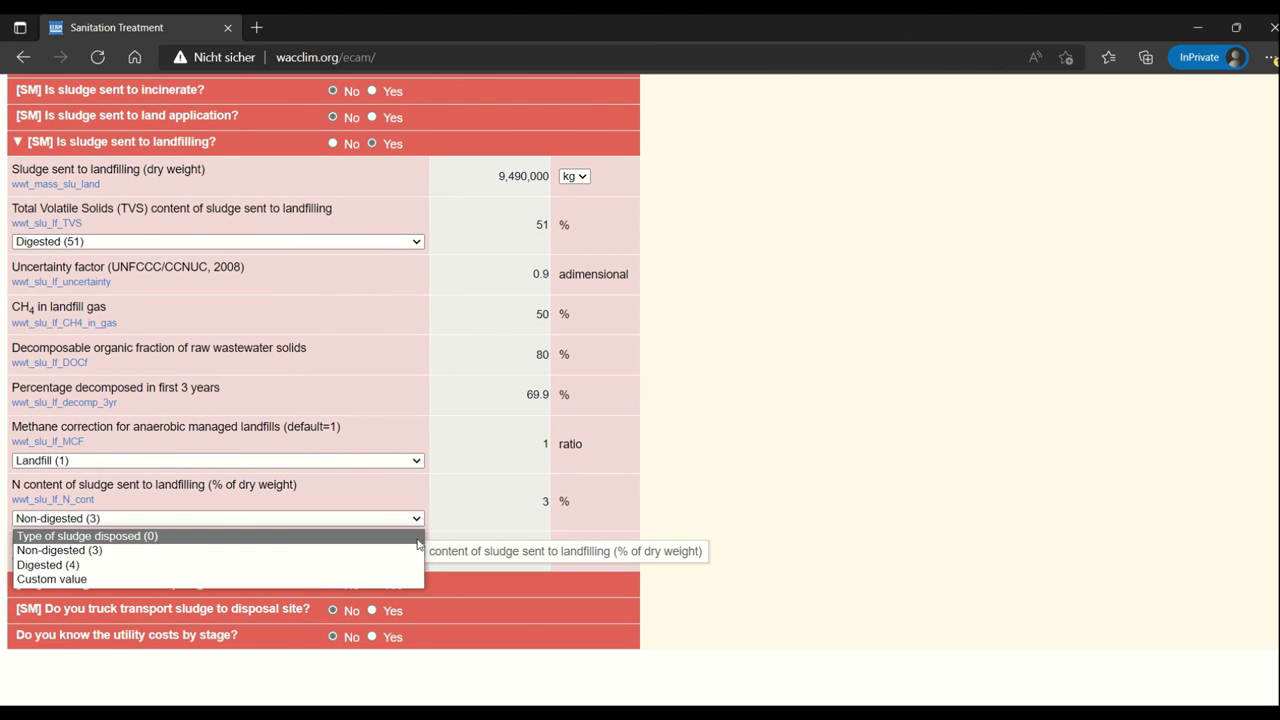
click(405, 565)
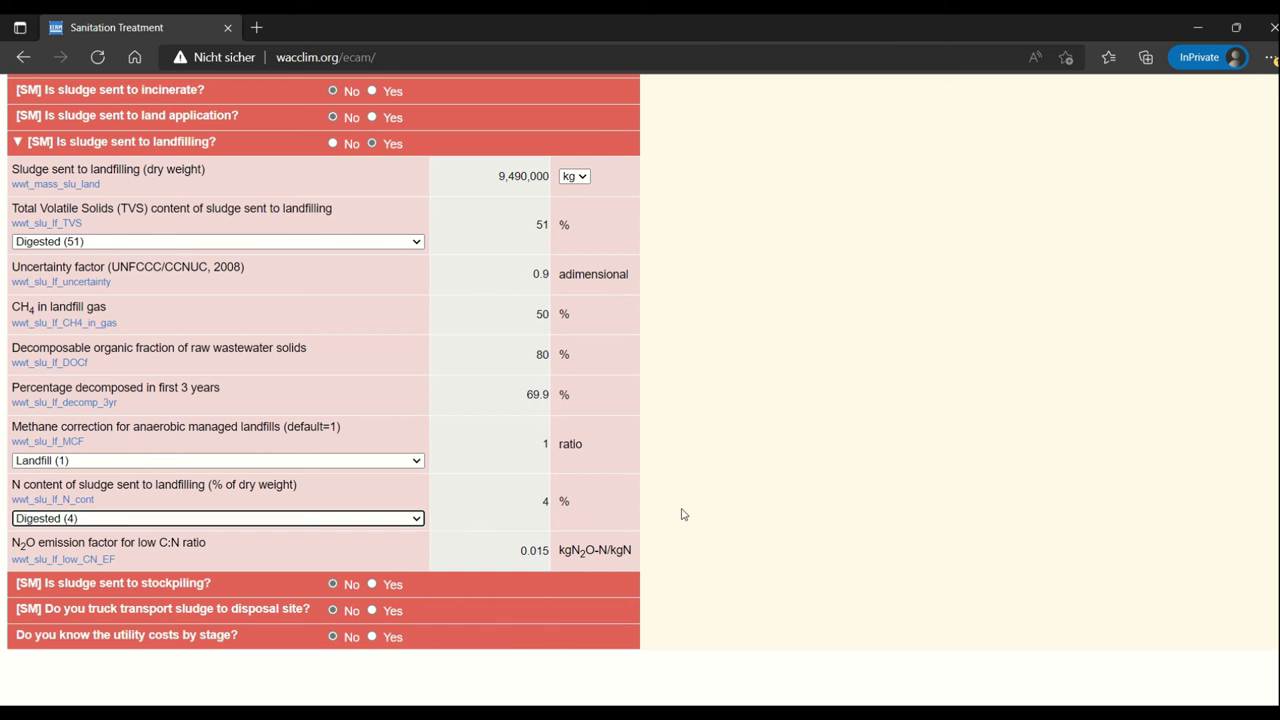
click(793, 507)
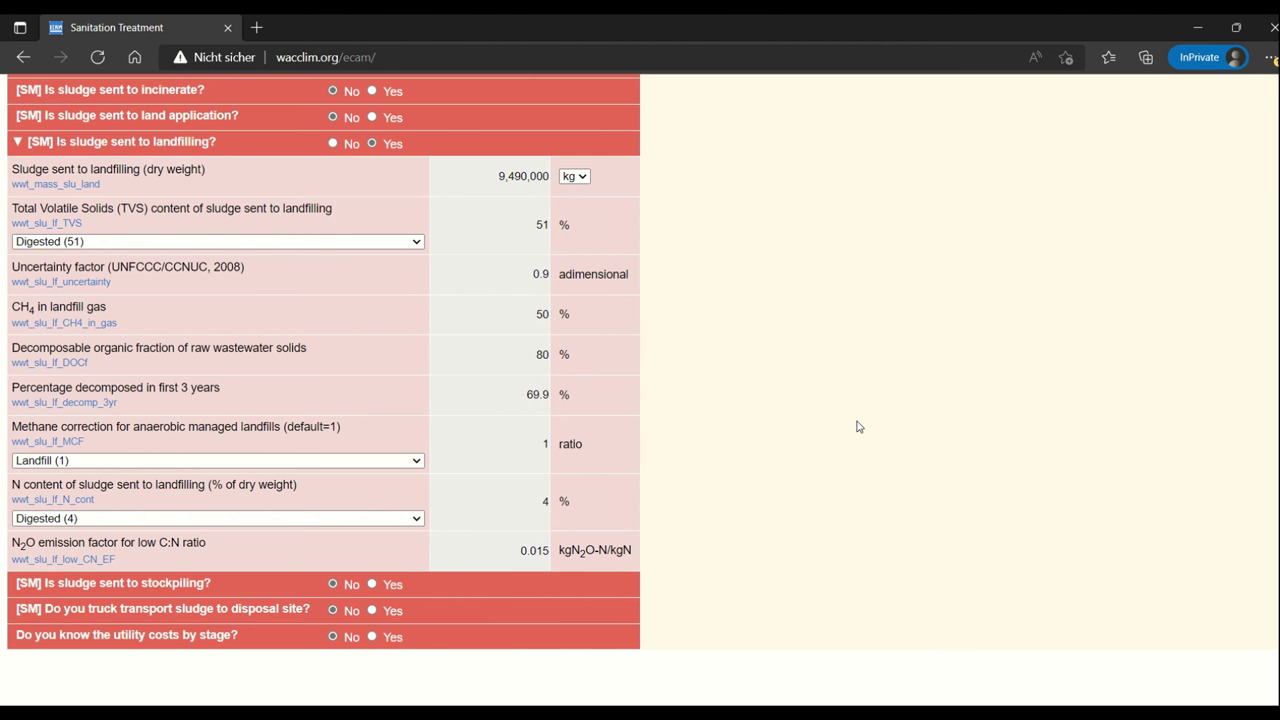
Review the GHG emissions and energy performance outputs together with the electrical energy produced from biogas valorization
scroll(785, 440, up, 3)
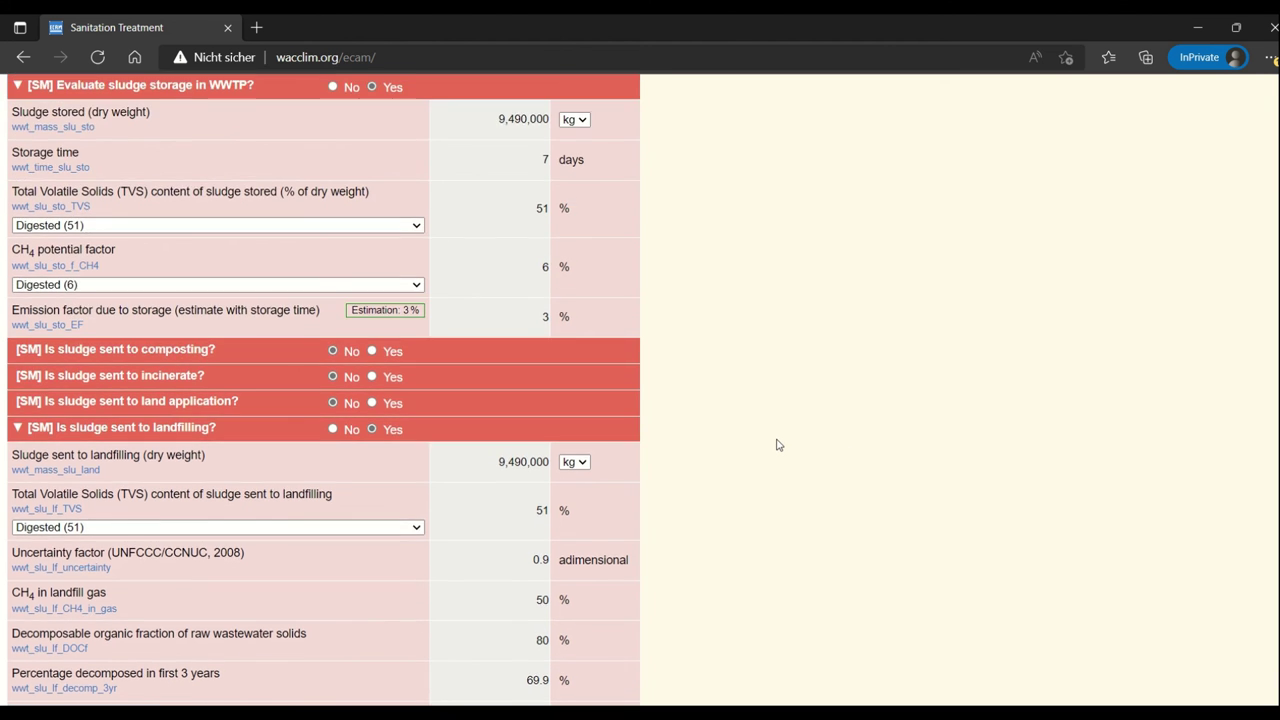
scroll(779, 444, up, 10)
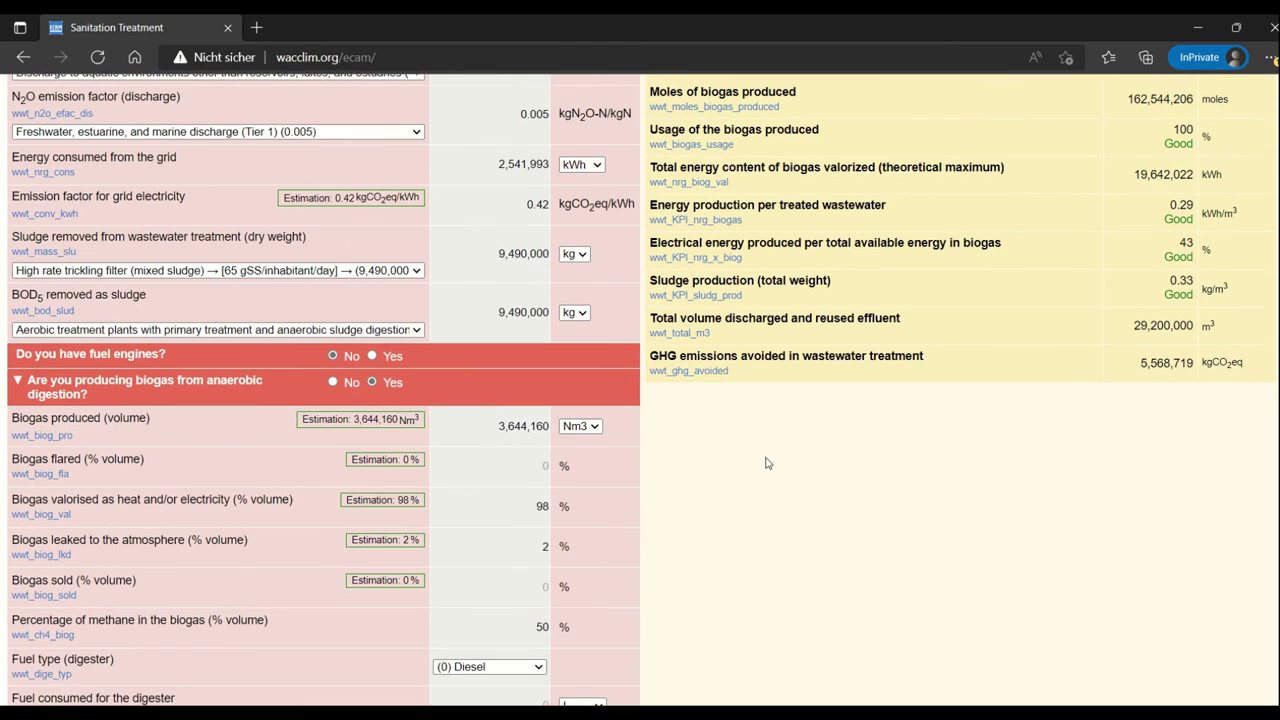
scroll(767, 463, up, 6)
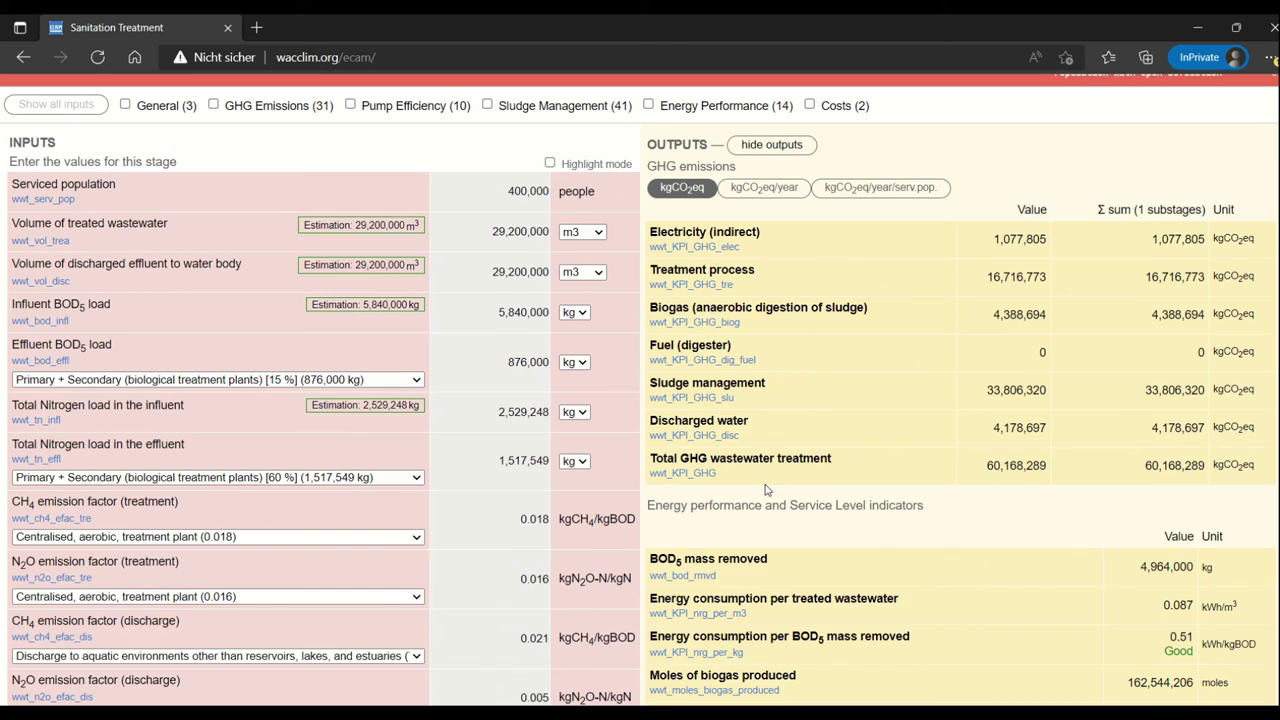
scroll(767, 480, down, 7)
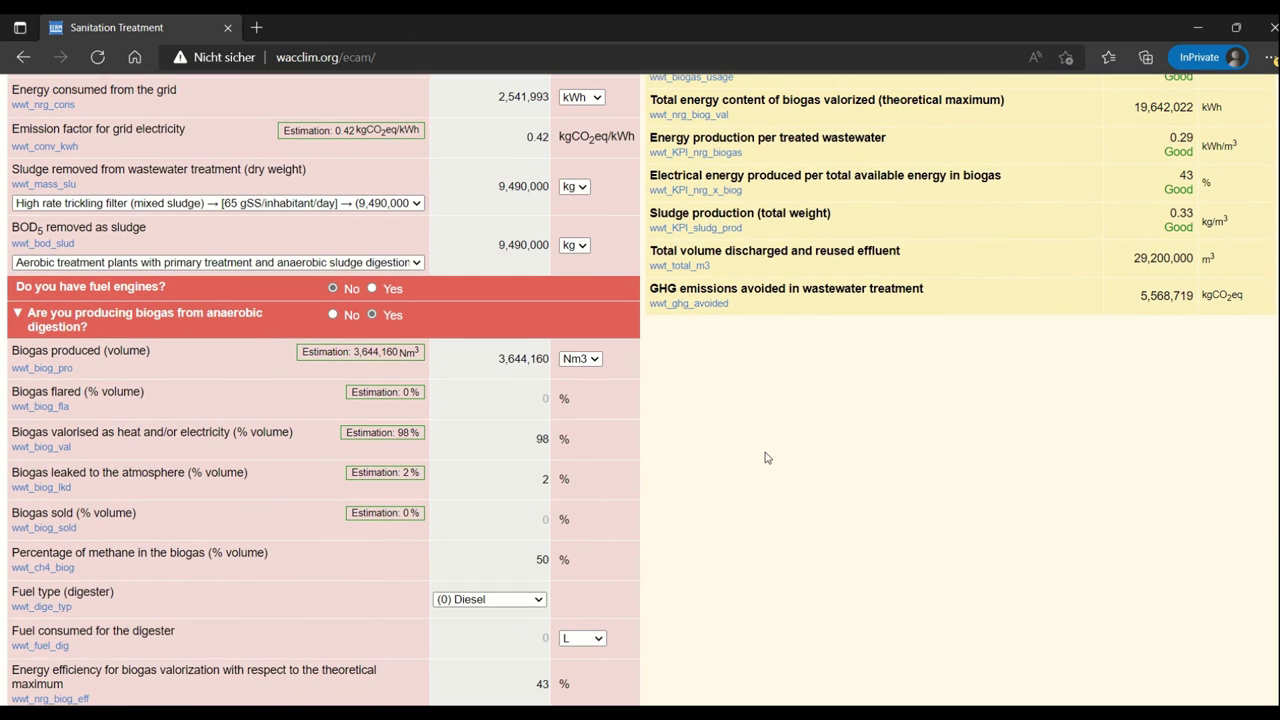
scroll(767, 458, down, 2)
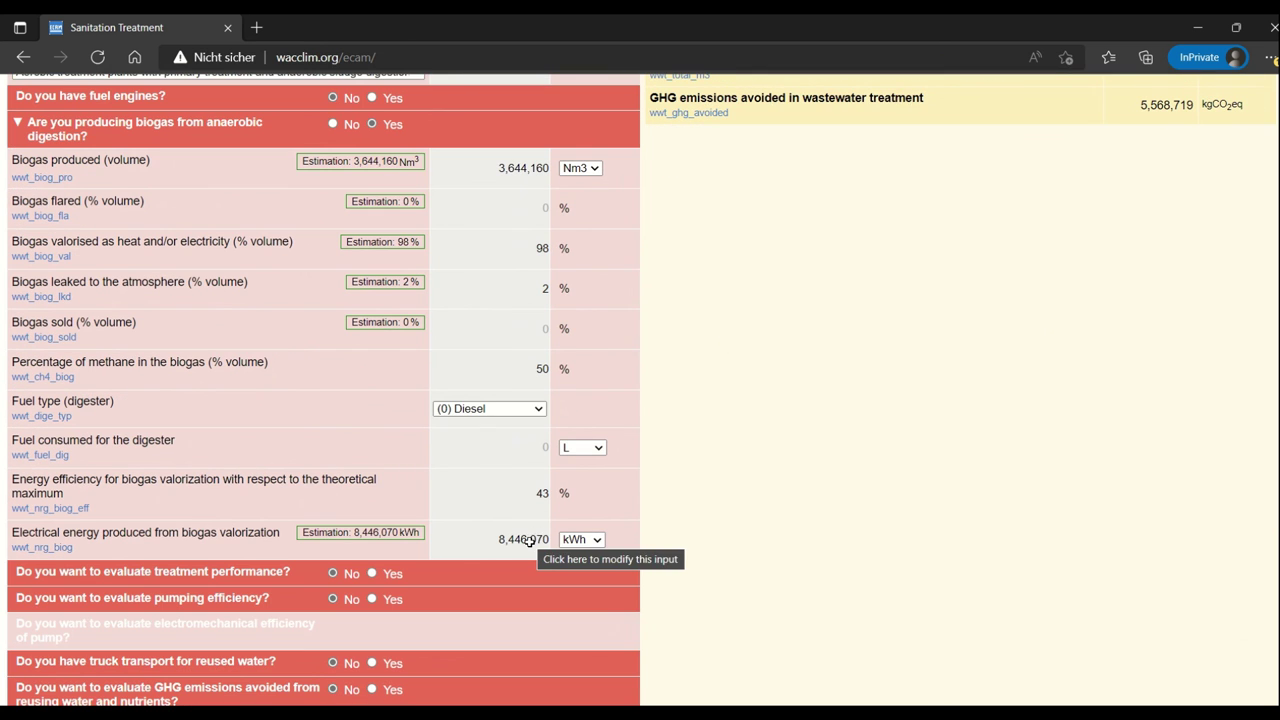
scroll(800, 499, up, 1)
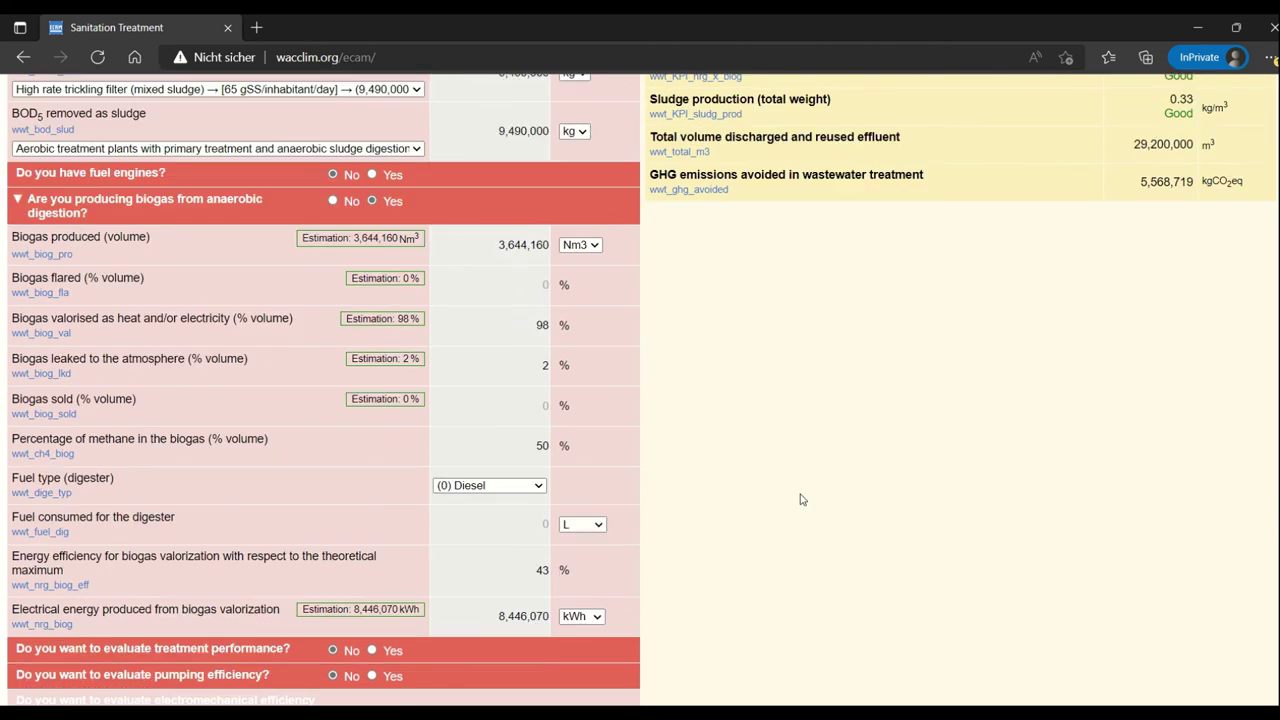
scroll(800, 499, up, 3)
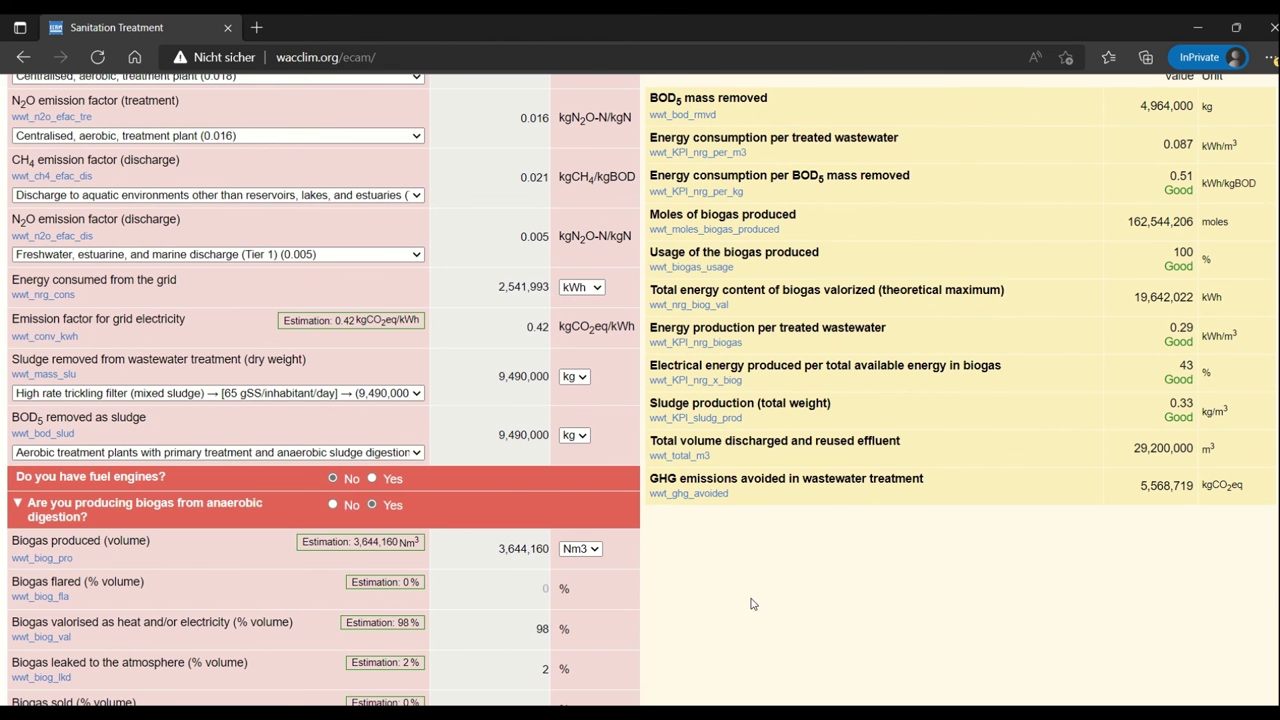
scroll(760, 625, up, 1)
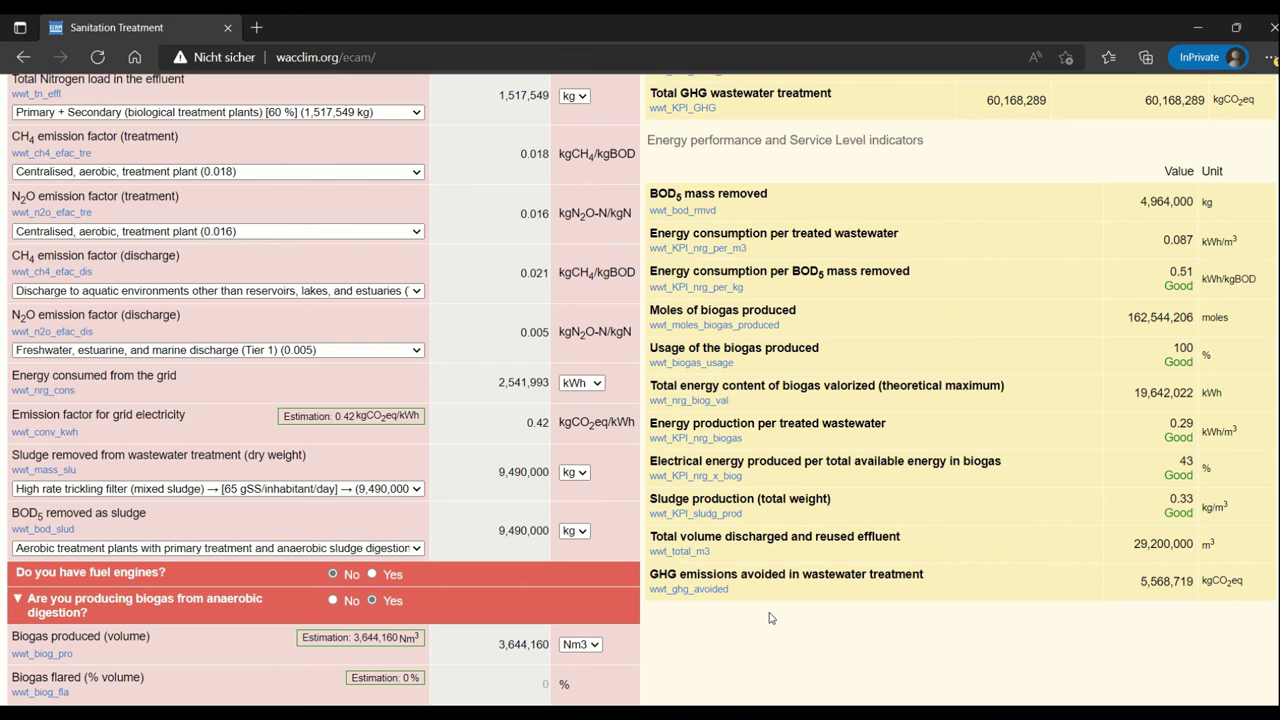
scroll(588, 310, up, 2)
scroll(588, 310, up, 1)
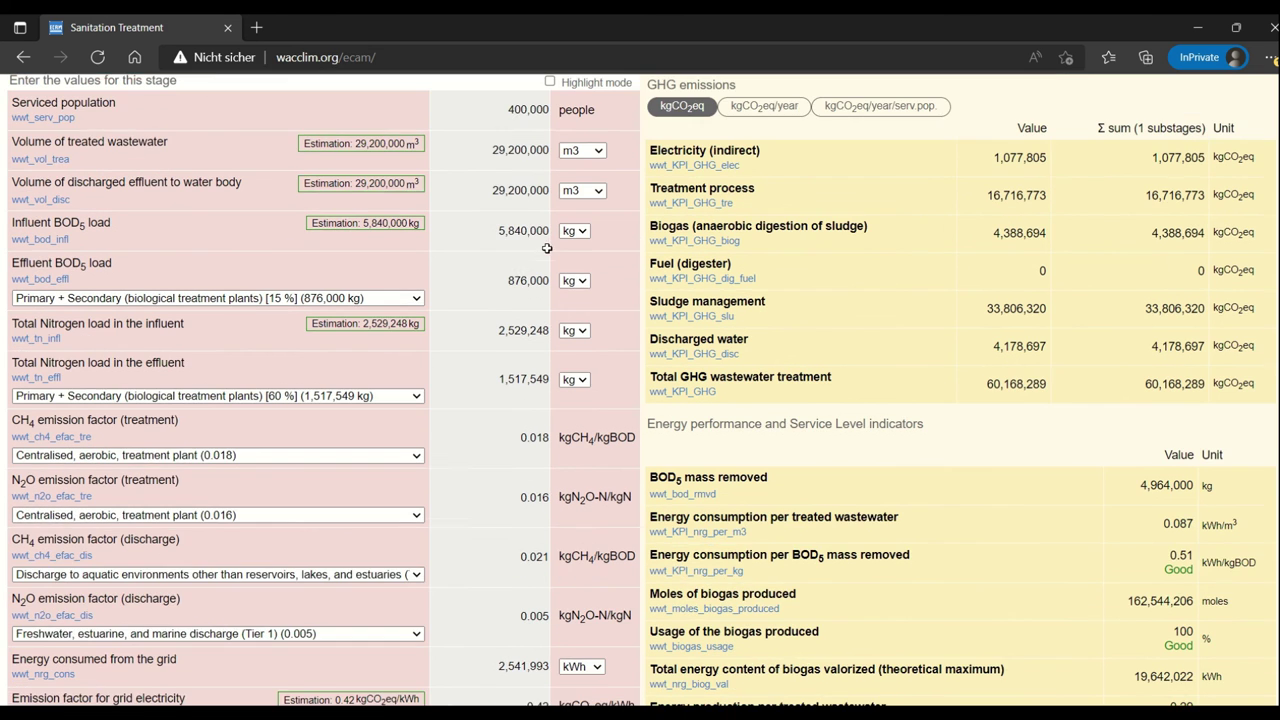
Set the energy consumed from the grid for wastewater treatment to 0 kWh
scroll(530, 508, down, 2)
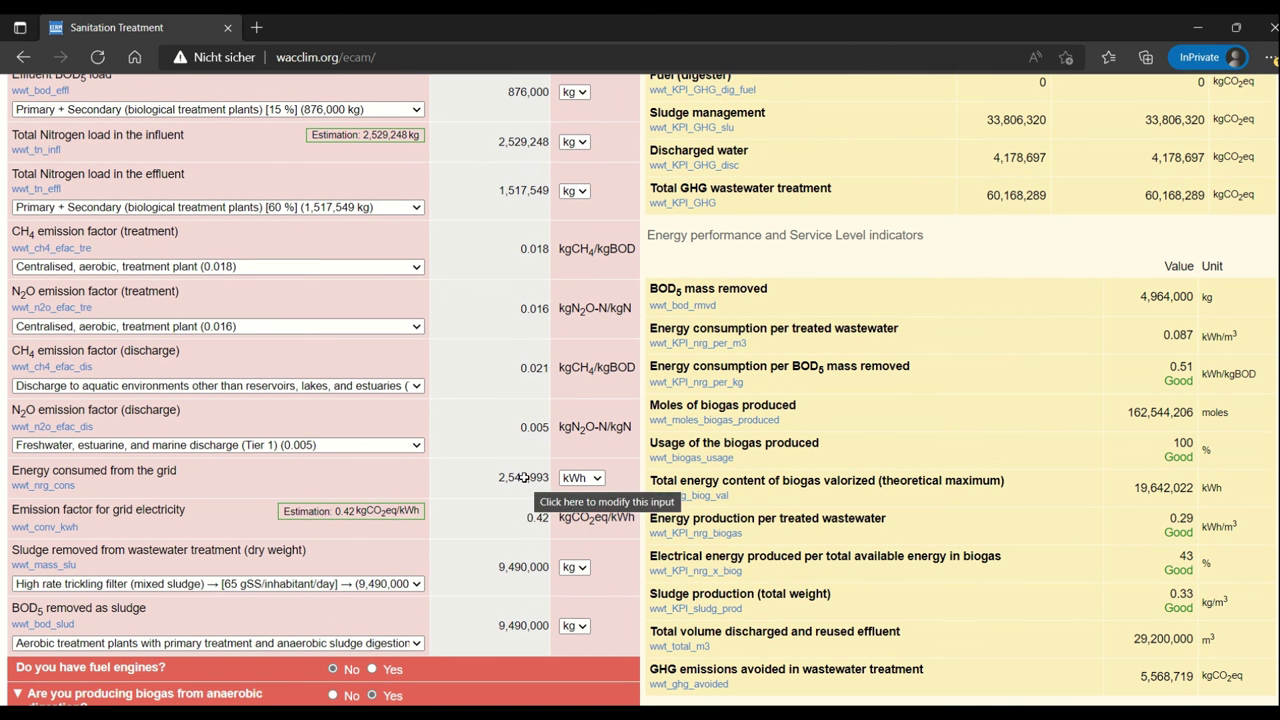
click(524, 477)
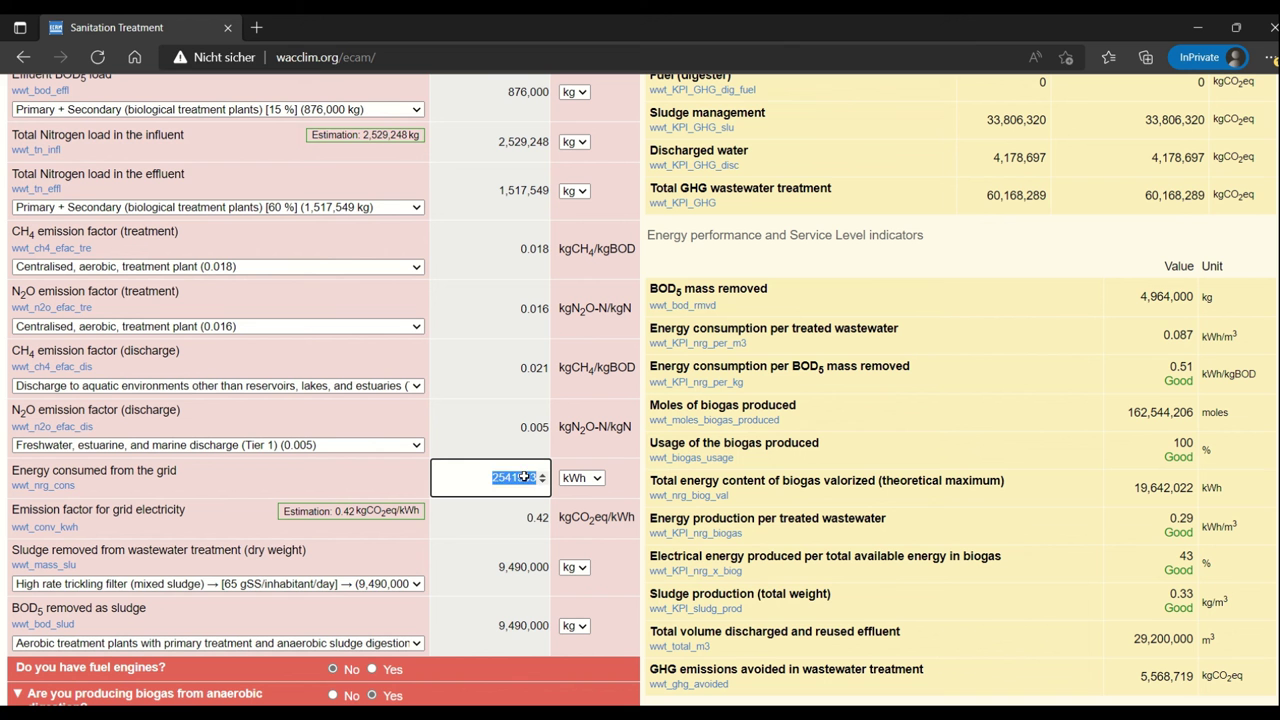
text(0)
key(Return)
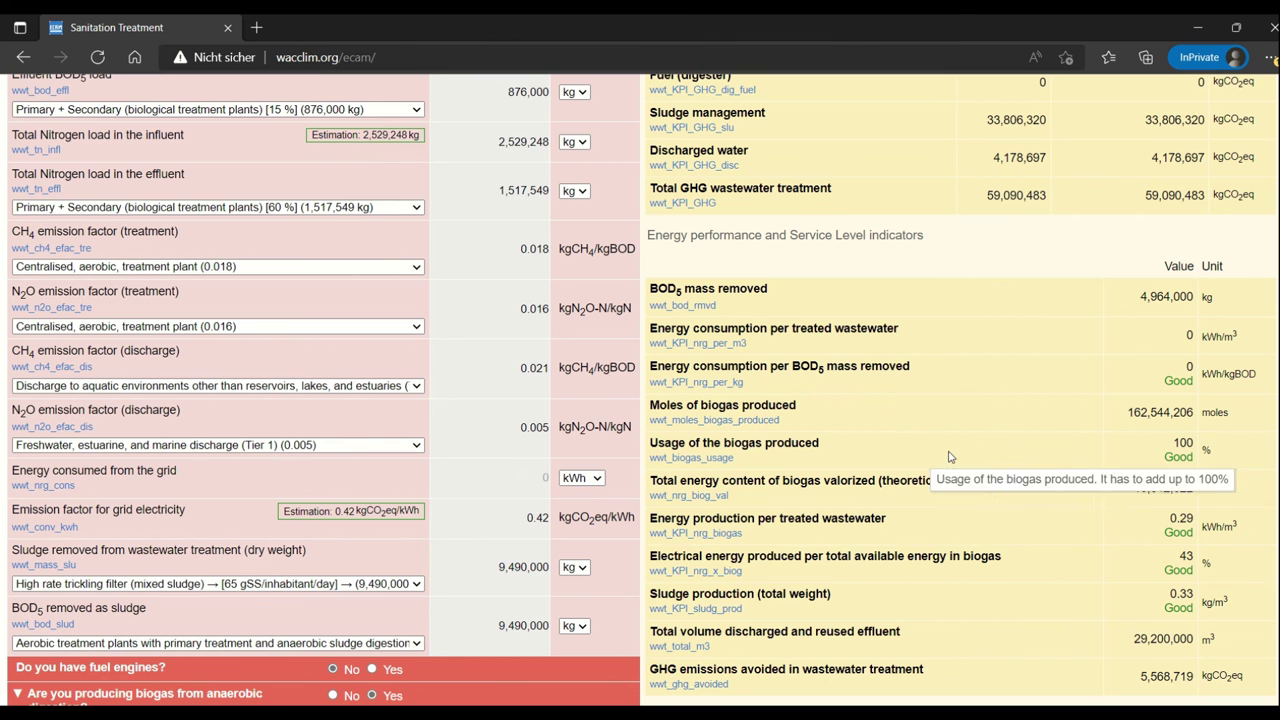
Check the electricity and total GHG emissions of the treatment stage, plus its energy indicators and biogas inputs
scroll(943, 477, up, 3)
scroll(855, 486, down, 1)
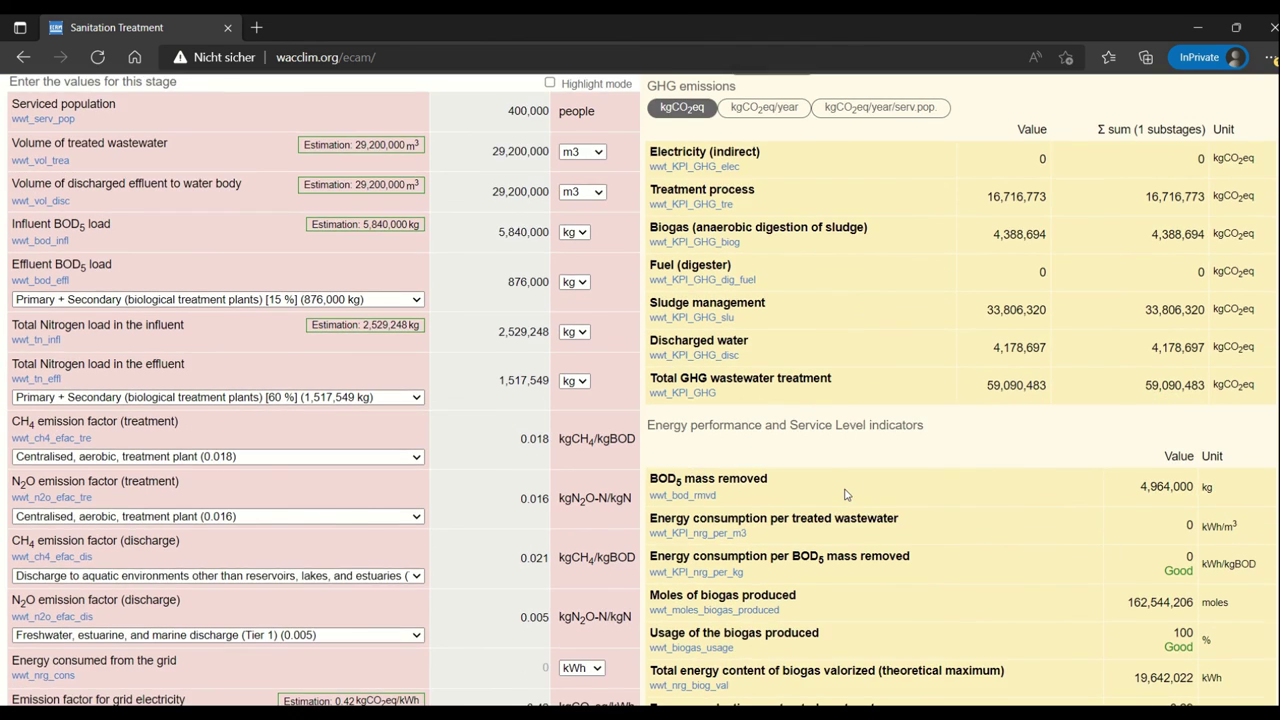
scroll(845, 494, up, 1)
scroll(845, 494, up, 1)
scroll(530, 464, down, 5)
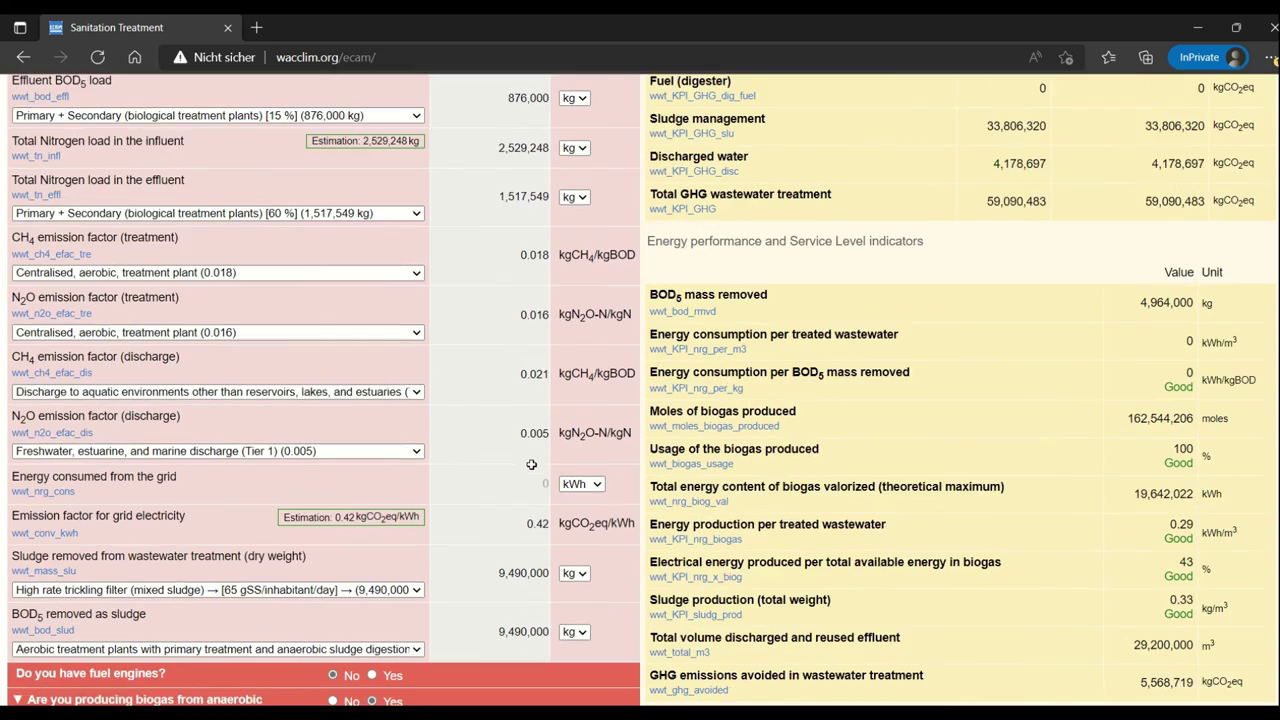
scroll(530, 464, down, 3)
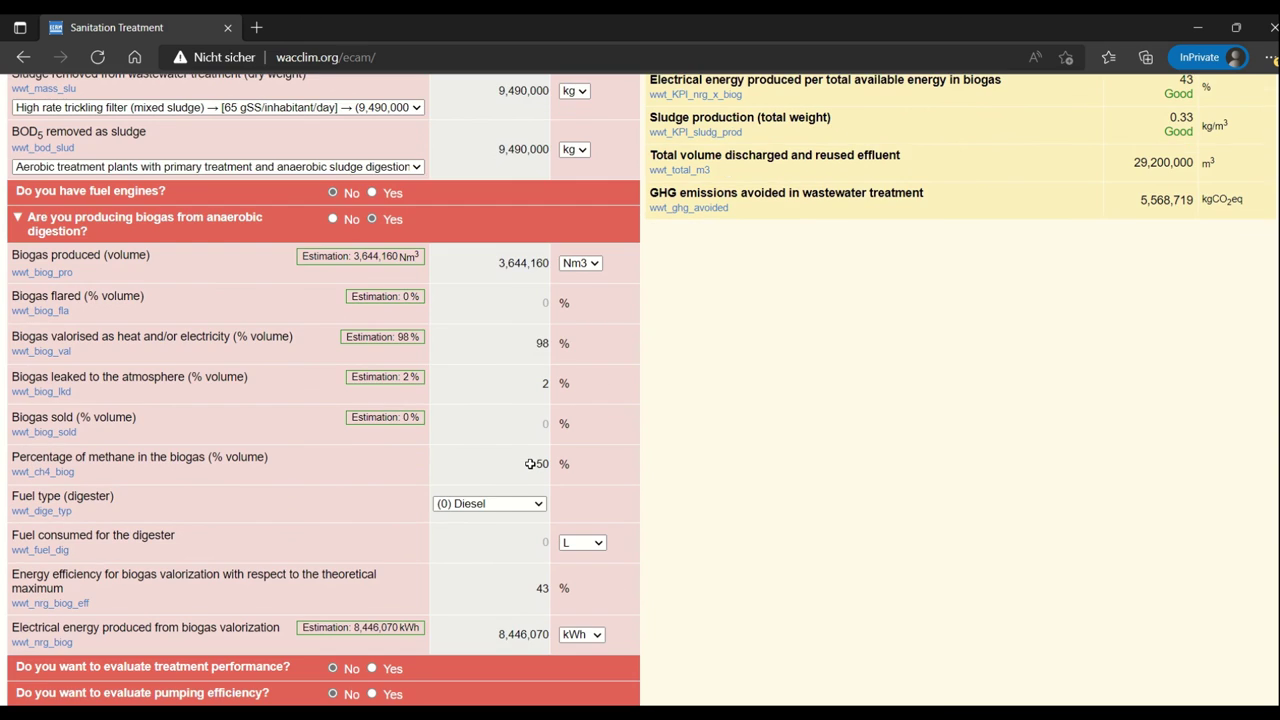